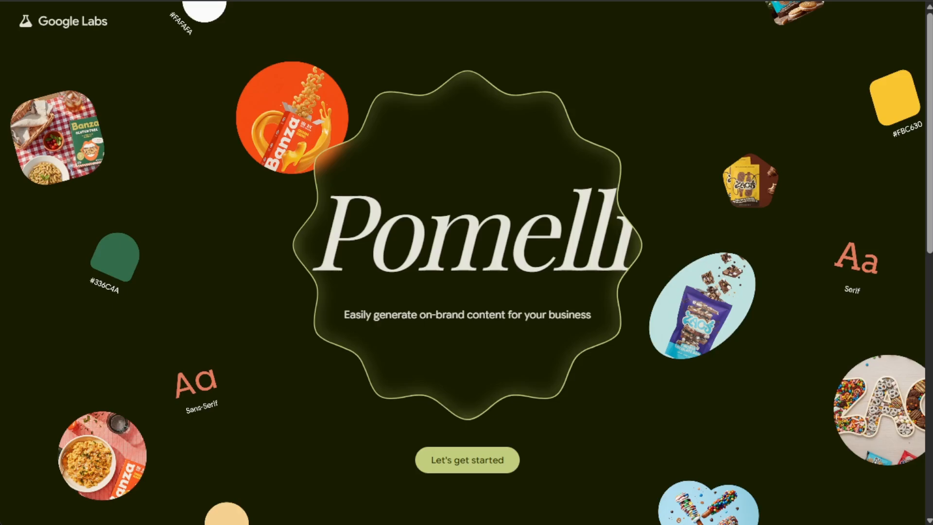
Start using Pomelli and dismiss the high-demand notice.
{"action": "left_click", "coordinate": [467, 459]}
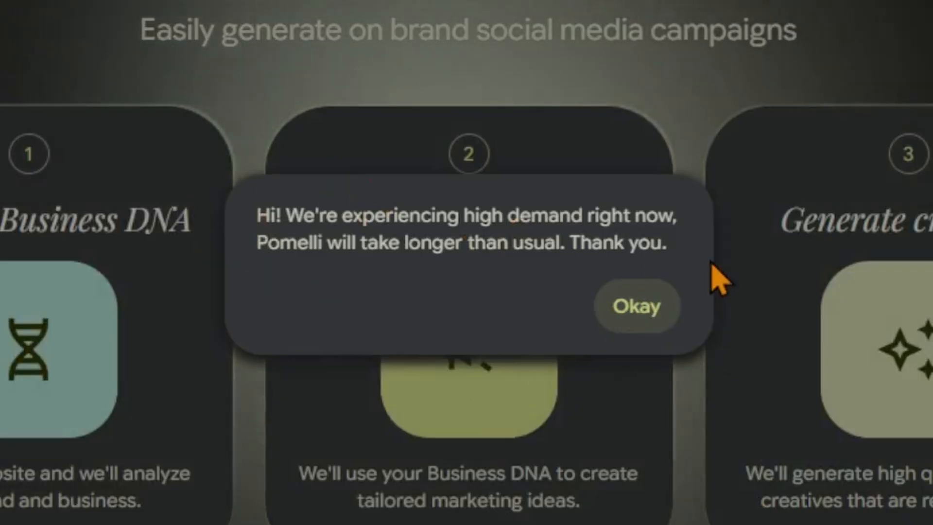
{"action": "left_click", "coordinate": [648, 311]}
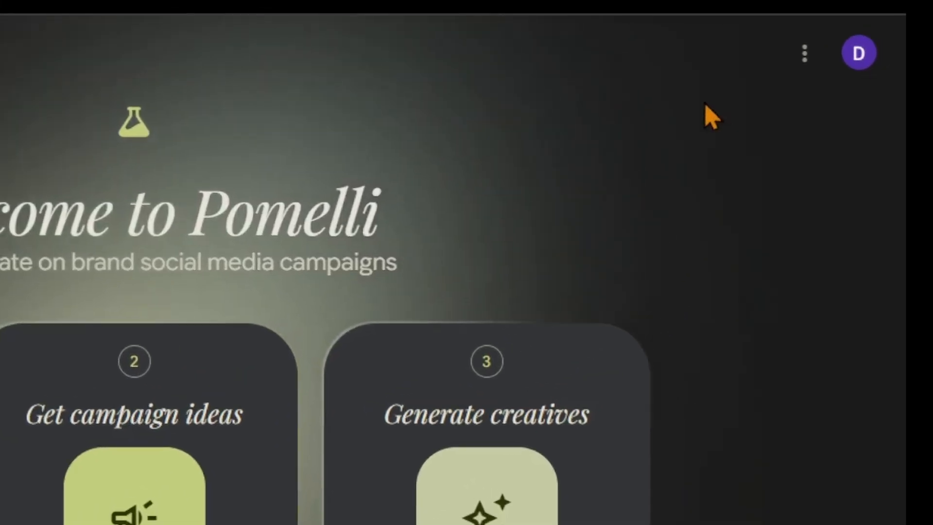
Open the account settings to review the data-training option, then close them.
{"action": "left_click", "coordinate": [781, 64]}
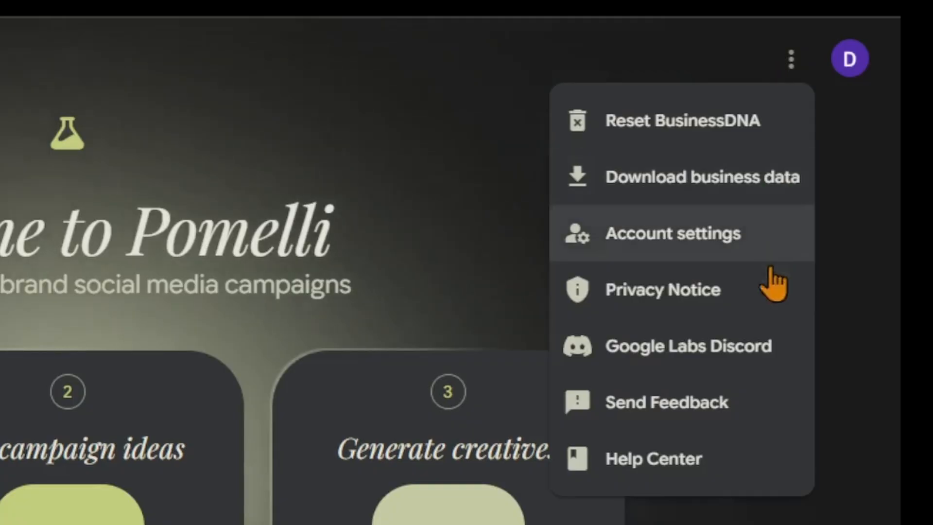
{"action": "left_click", "coordinate": [731, 245]}
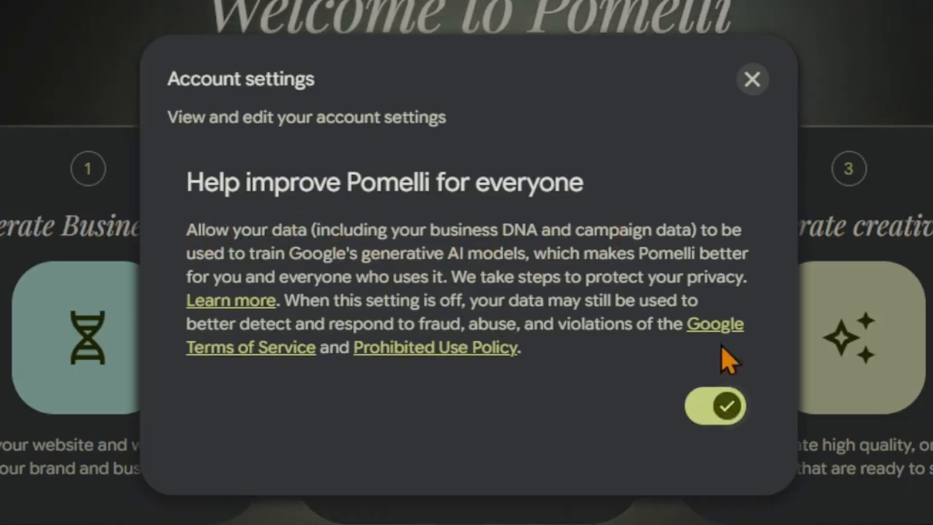
{"action": "left_click", "coordinate": [752, 78]}
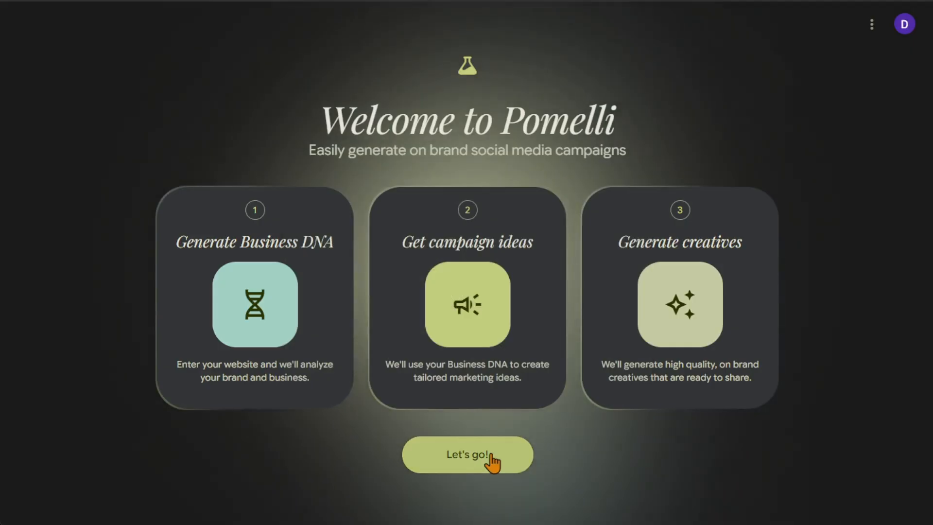
{"action": "left_click", "coordinate": [490, 455]}
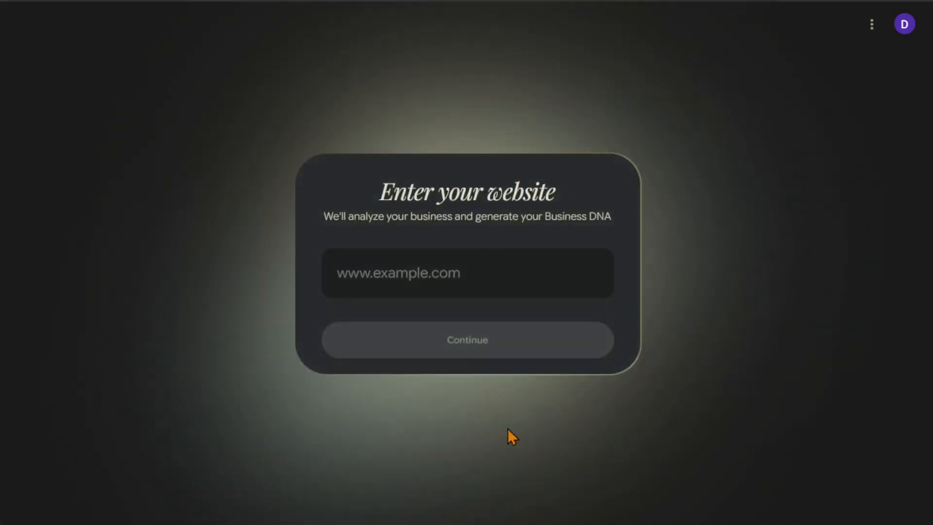
{"action": "left_click", "coordinate": [467, 267]}
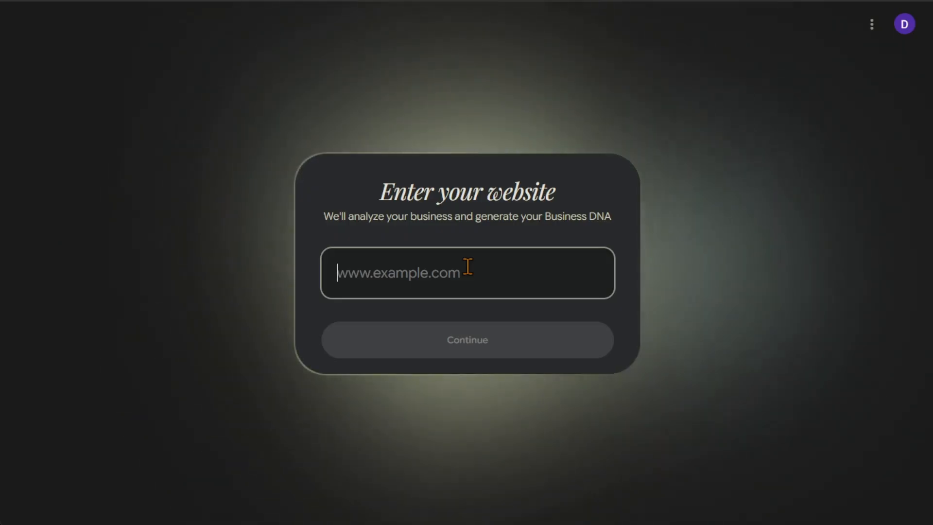
{"action": "type", "text": "www"}
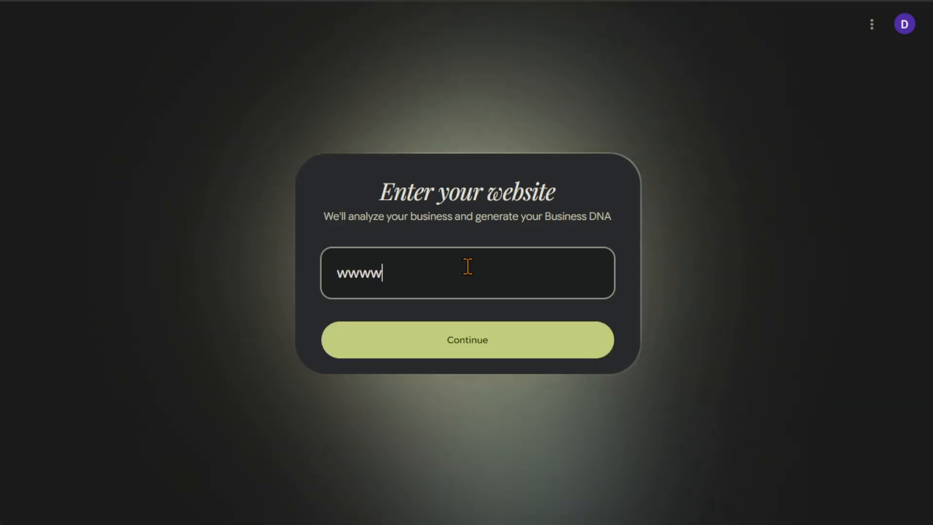
{"action": "key", "text": "BackSpace"}
{"action": "type", "text": ".thought"}
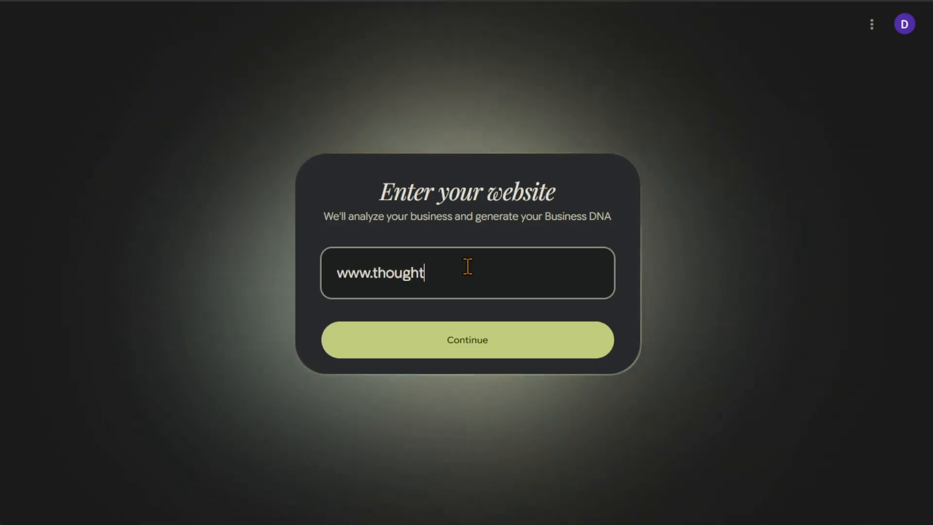
{"action": "type", "text": "sbrewing.com"}
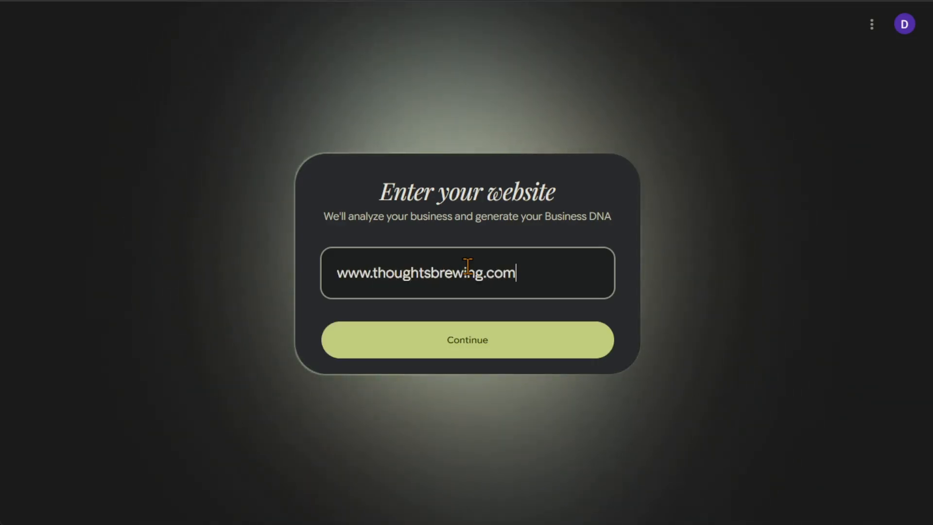
{"action": "left_click", "coordinate": [529, 333]}
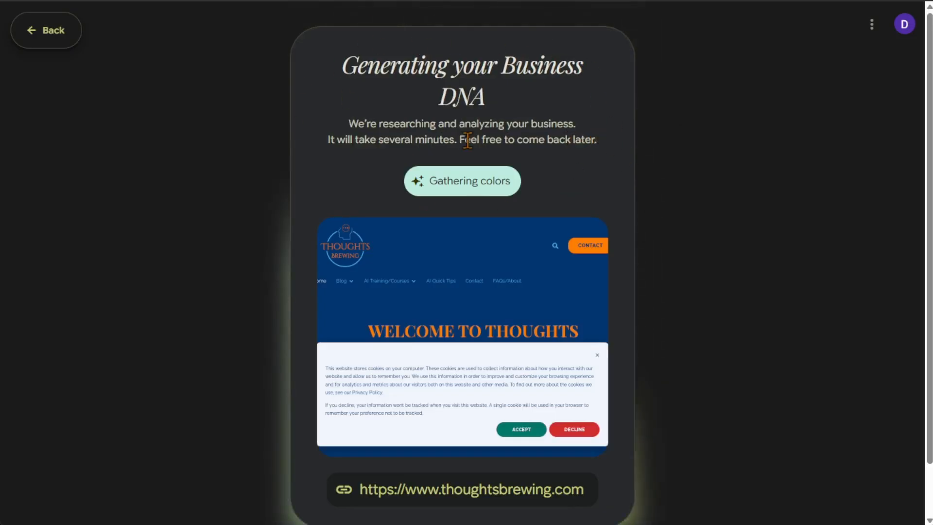
{"action": "scroll", "coordinate": [690, 248], "scroll_direction": "down", "scroll_amount": 1}
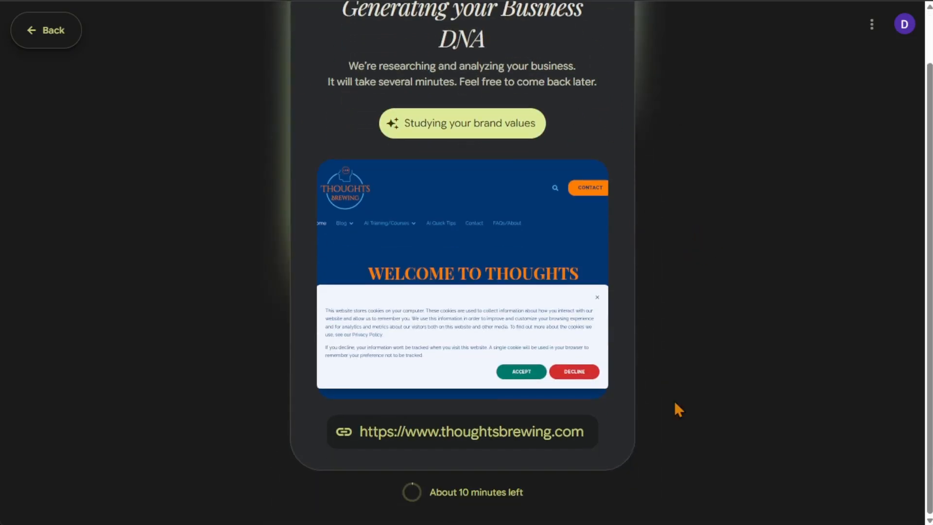
{"action": "left_click_drag", "start_coordinate": [529, 496], "coordinate": [429, 493]}
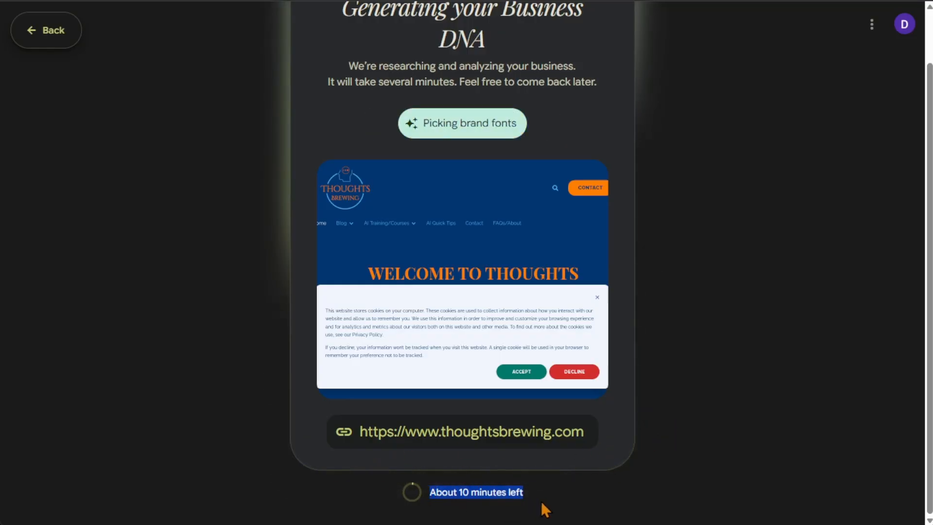
{"action": "scroll", "coordinate": [671, 433], "scroll_direction": "up", "scroll_amount": 2}
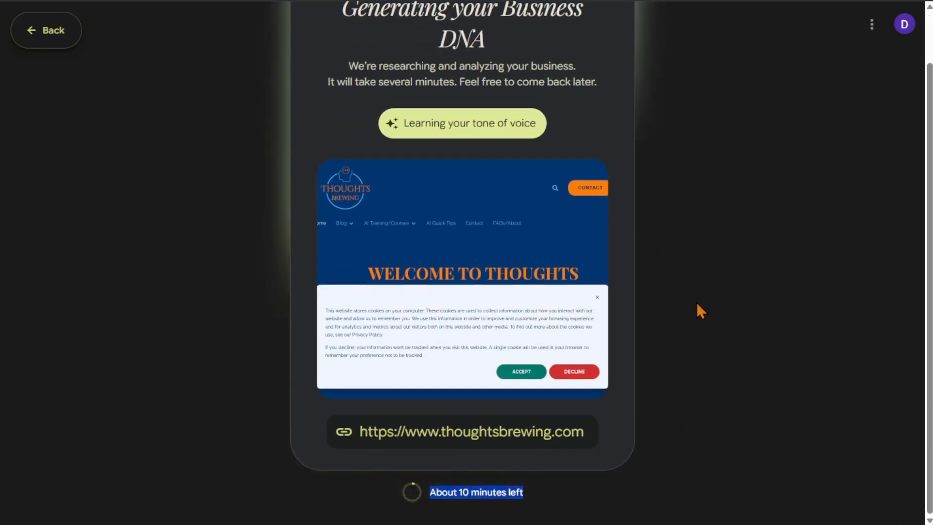
{"action": "scroll", "coordinate": [696, 303], "scroll_direction": "up", "scroll_amount": 1}
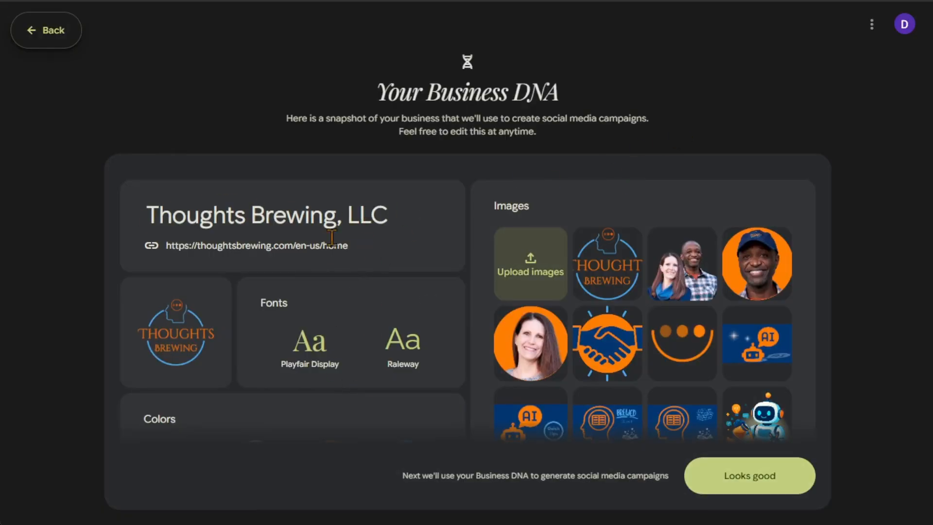
Open the logo editor, browse its image library and Generate option, then close it without changes.
{"action": "scroll", "coordinate": [375, 239], "scroll_direction": "down", "scroll_amount": 2}
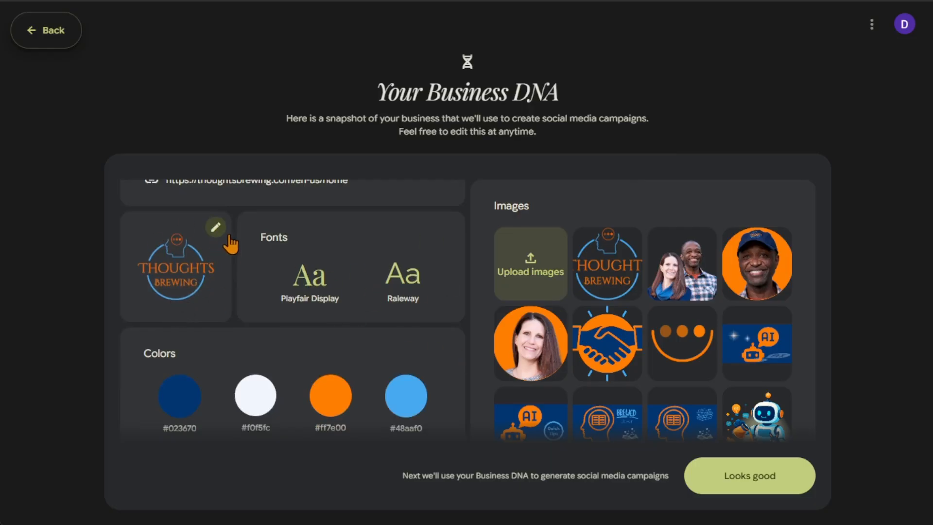
{"action": "left_click", "coordinate": [216, 227]}
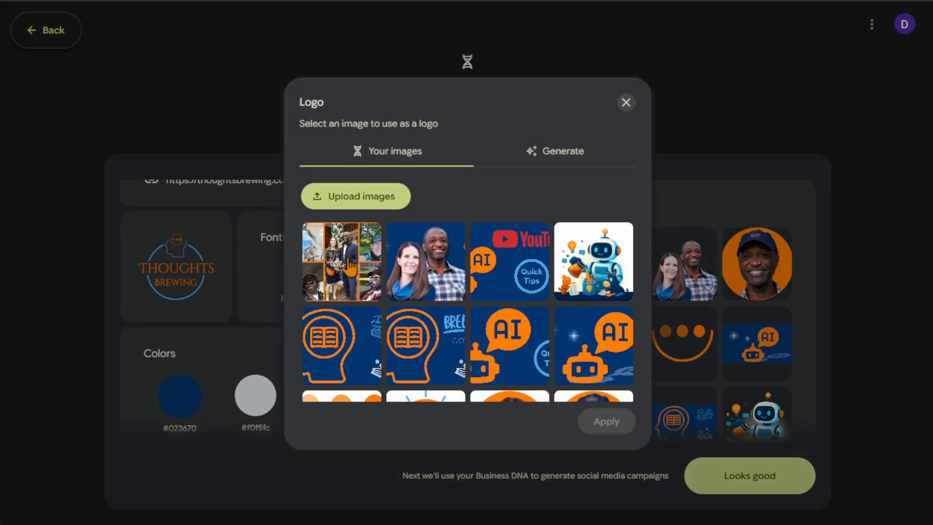
{"action": "scroll", "coordinate": [350, 266], "scroll_direction": "down", "scroll_amount": 5}
{"action": "scroll", "coordinate": [510, 243], "scroll_direction": "up", "scroll_amount": 5}
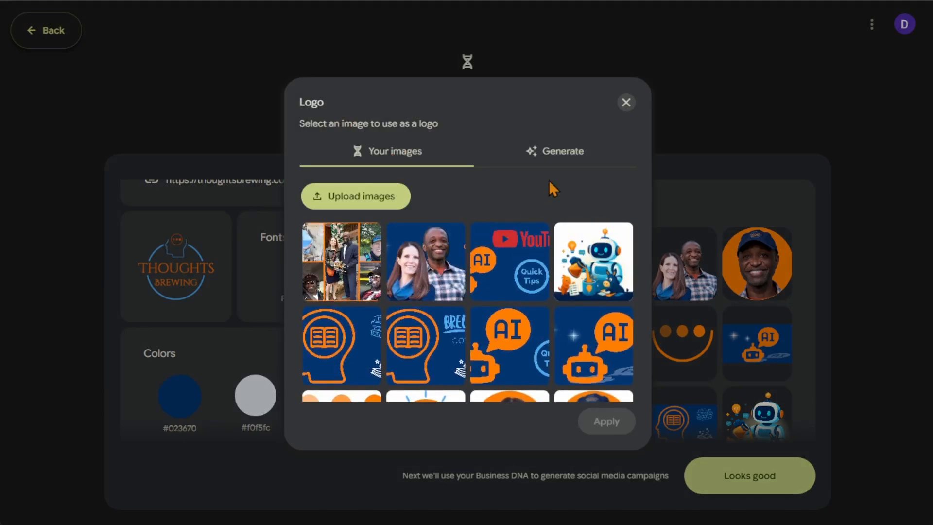
{"action": "left_click", "coordinate": [561, 153]}
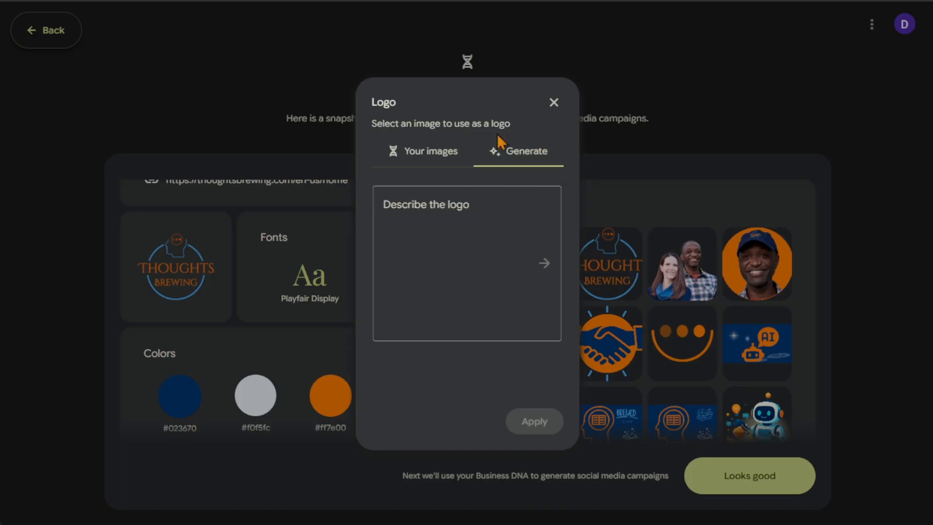
{"action": "left_click", "coordinate": [430, 153]}
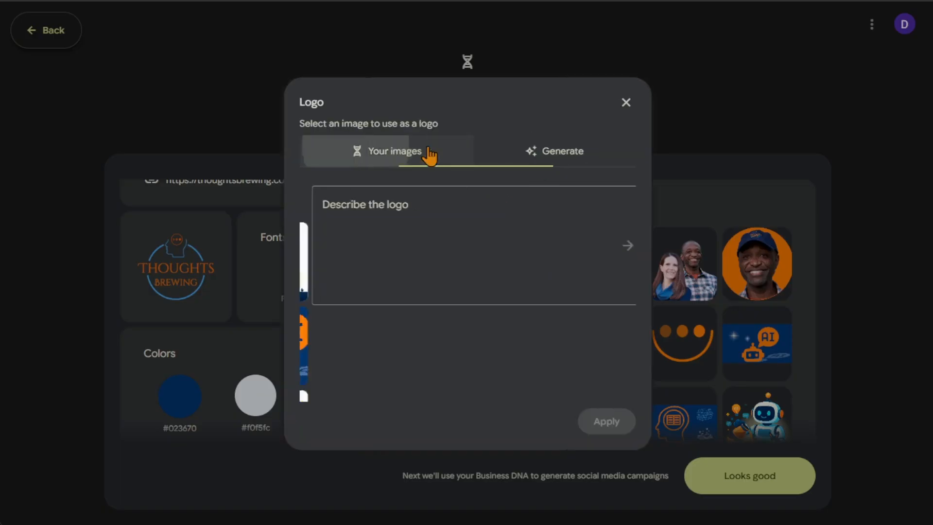
{"action": "left_click", "coordinate": [626, 102]}
Open the fonts editor to see the font choices, then close it without changes.
{"action": "left_click", "coordinate": [431, 241]}
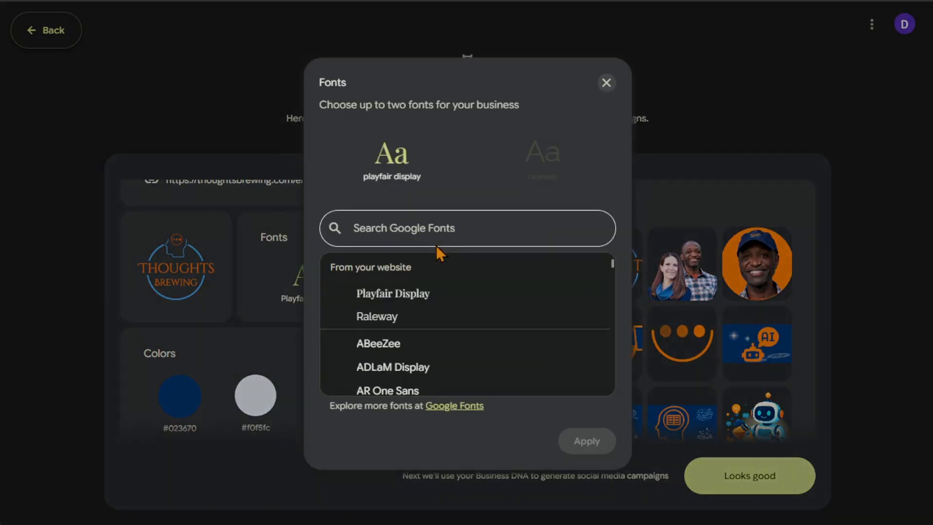
{"action": "left_click_drag", "start_coordinate": [319, 105], "coordinate": [465, 115]}
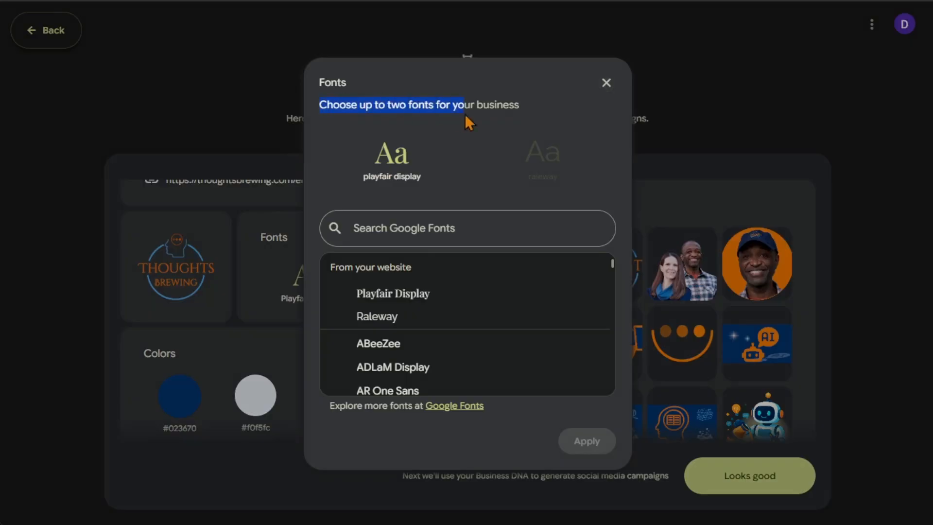
{"action": "mouse_move", "coordinate": [540, 155]}
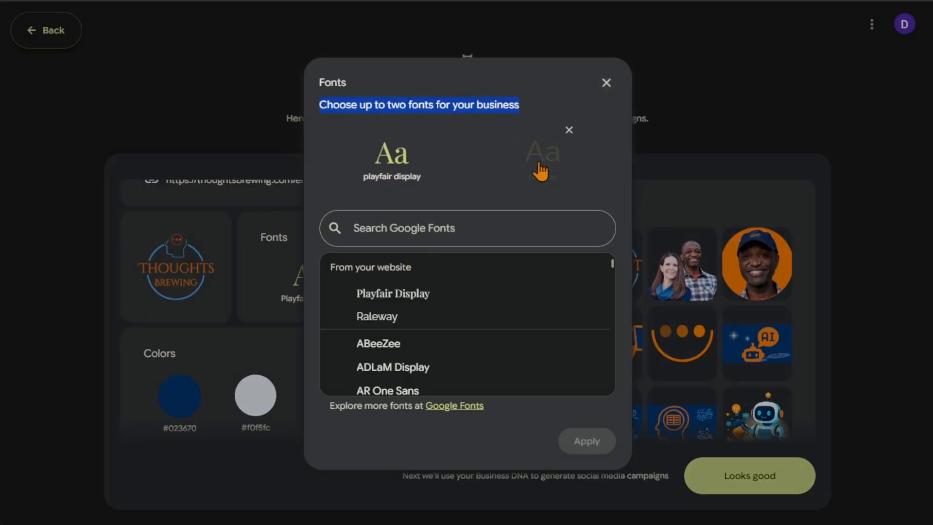
{"action": "left_click", "coordinate": [606, 84]}
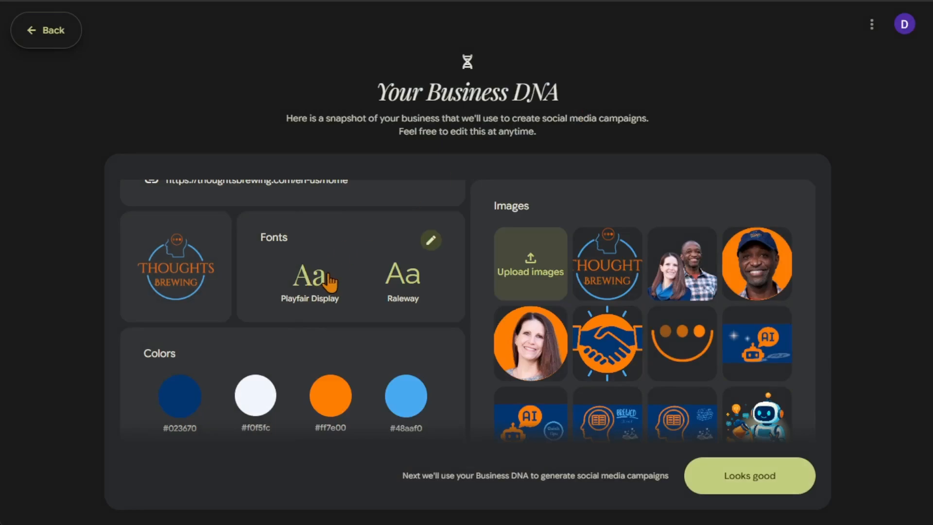
Try adding a fifth colour to the brand palette, remove it again and apply the palette.
{"action": "scroll", "coordinate": [313, 275], "scroll_direction": "down", "scroll_amount": 1}
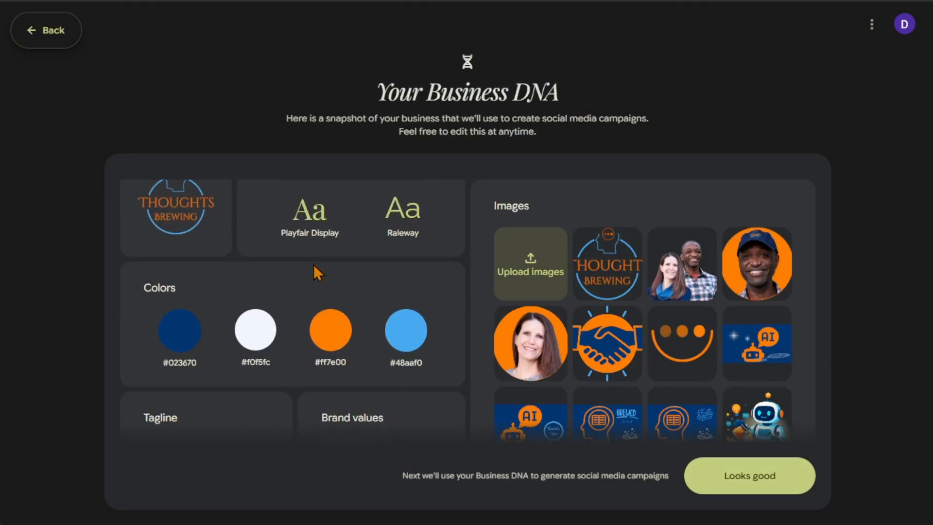
{"action": "left_click", "coordinate": [431, 291]}
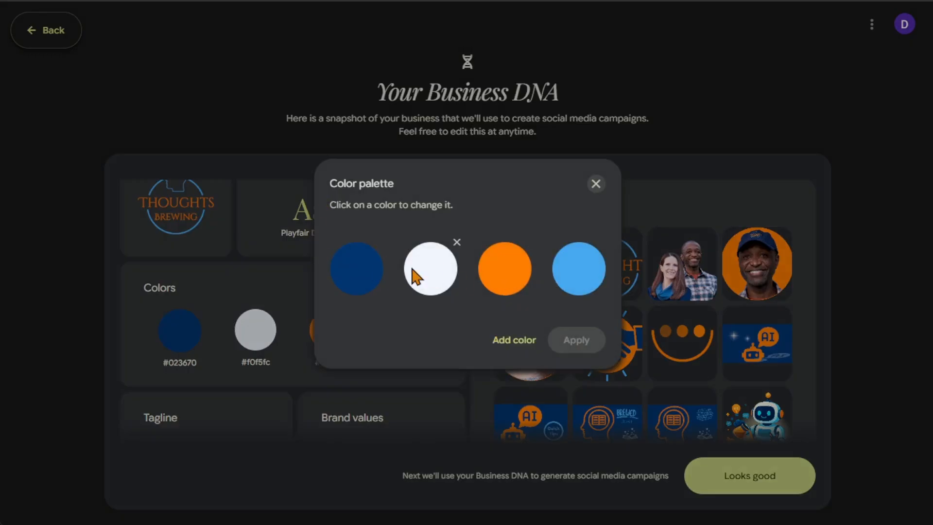
{"action": "left_click", "coordinate": [519, 341]}
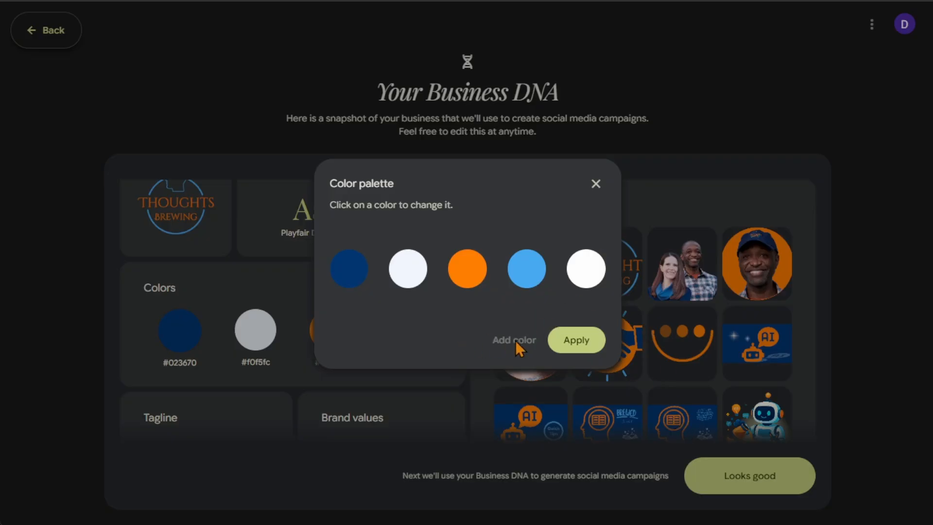
{"action": "left_click", "coordinate": [604, 251]}
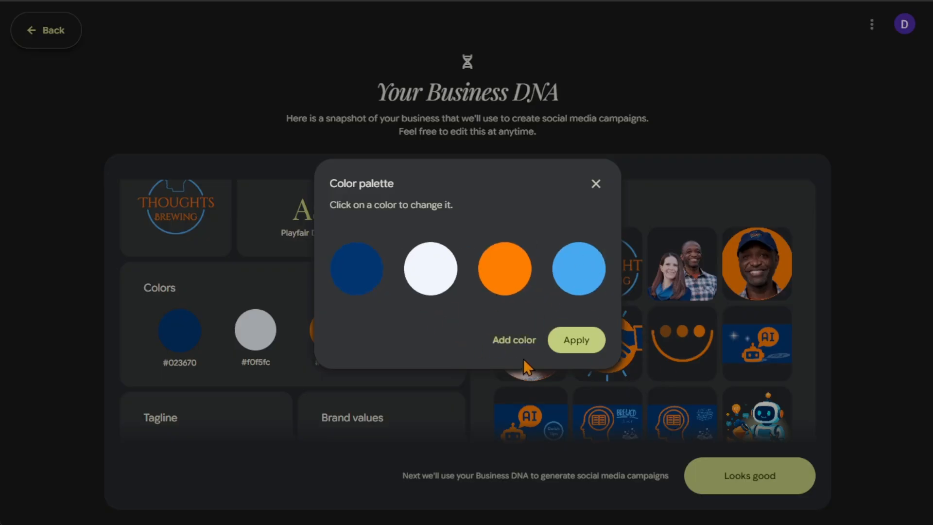
{"action": "left_click", "coordinate": [585, 354]}
Review the tagline, brand values, aesthetic, tone of voice, business overview and the full image gallery.
{"action": "scroll", "coordinate": [362, 273], "scroll_direction": "down", "scroll_amount": 2}
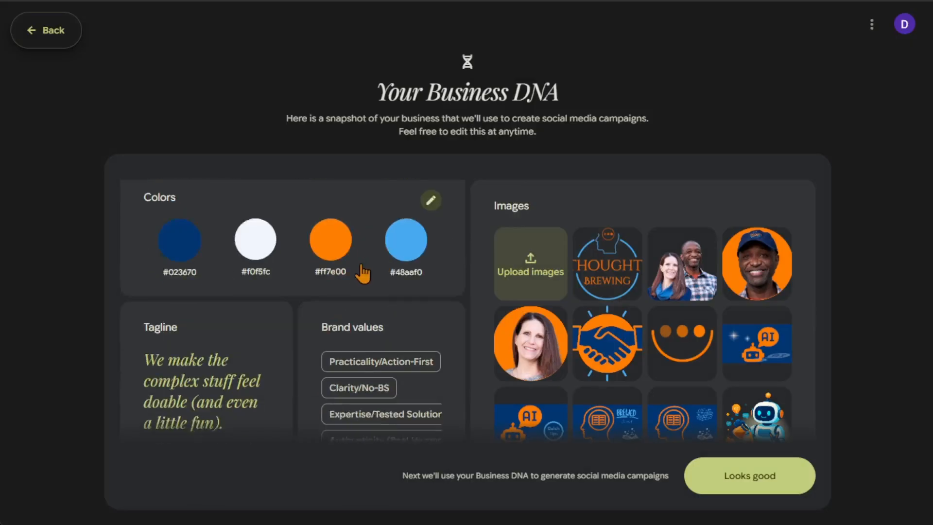
{"action": "scroll", "coordinate": [362, 274], "scroll_direction": "down", "scroll_amount": 2}
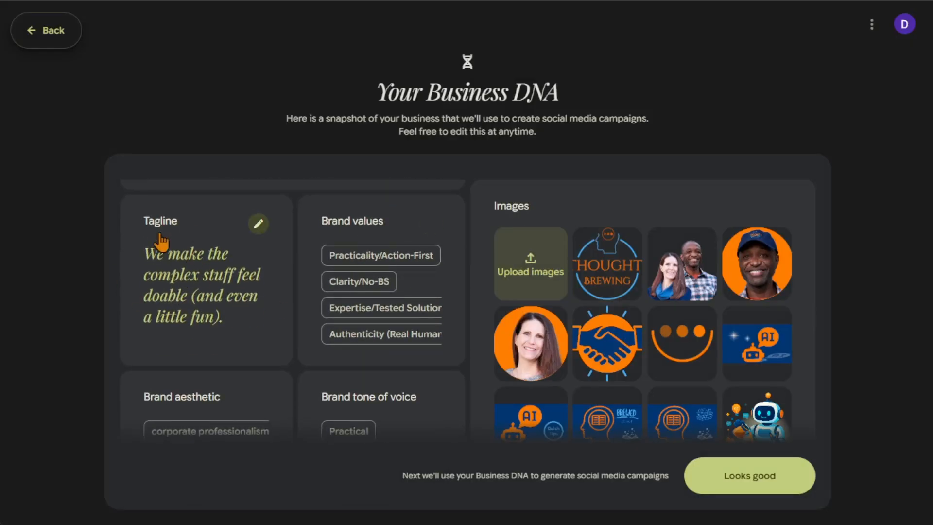
{"action": "scroll", "coordinate": [362, 272], "scroll_direction": "down", "scroll_amount": 1}
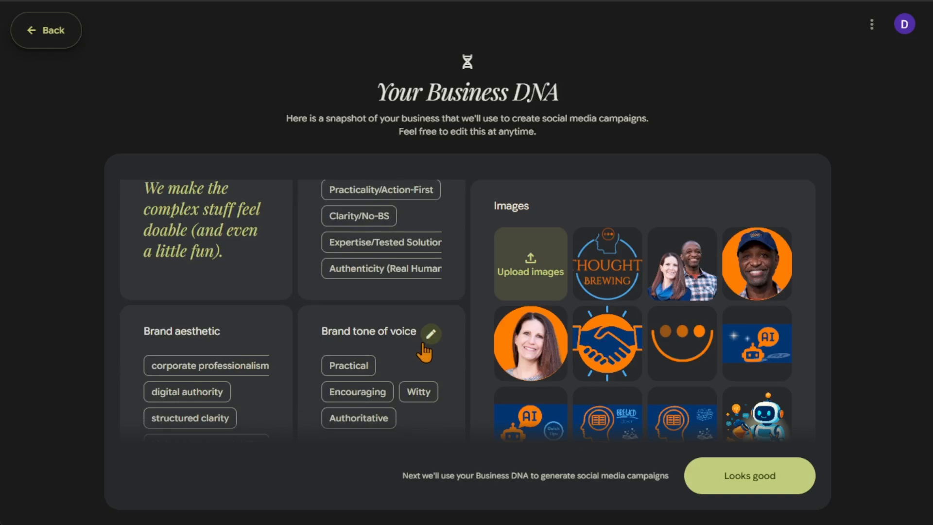
{"action": "scroll", "coordinate": [433, 316], "scroll_direction": "down", "scroll_amount": 2}
{"action": "scroll", "coordinate": [374, 306], "scroll_direction": "down", "scroll_amount": 2}
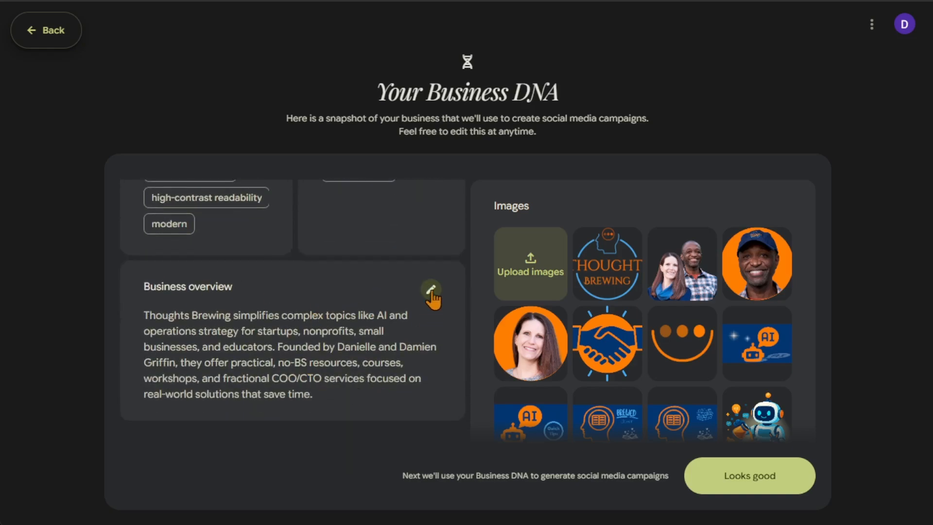
{"action": "left_click", "coordinate": [430, 291]}
{"action": "left_click", "coordinate": [606, 166]}
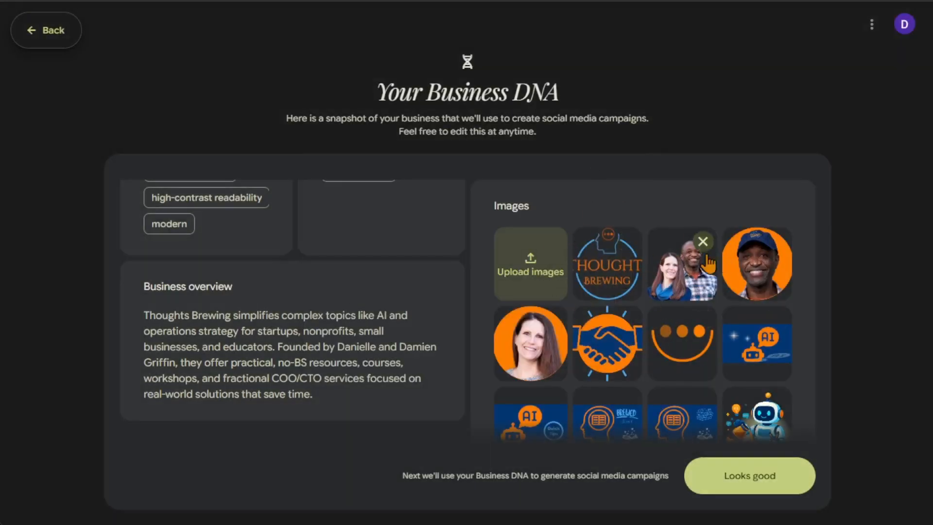
{"action": "scroll", "coordinate": [690, 265], "scroll_direction": "down", "scroll_amount": 3}
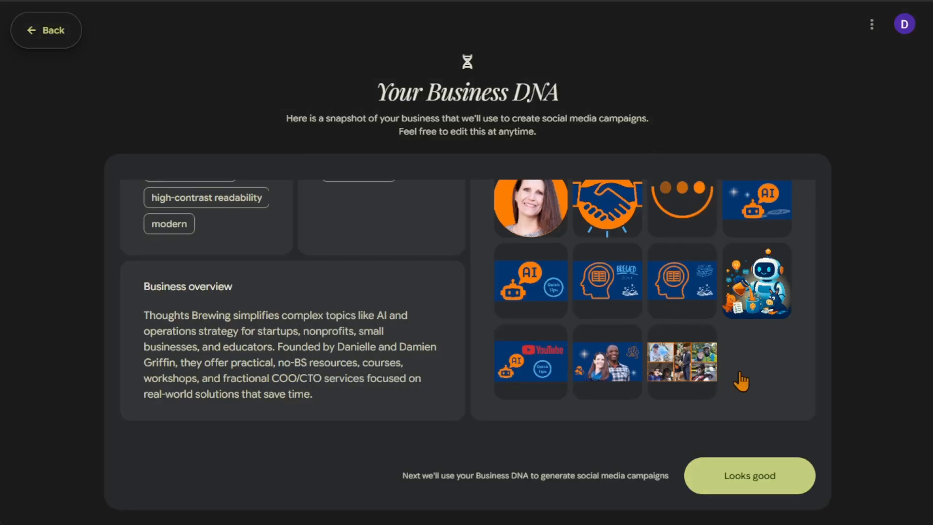
{"action": "scroll", "coordinate": [745, 376], "scroll_direction": "up", "scroll_amount": 3}
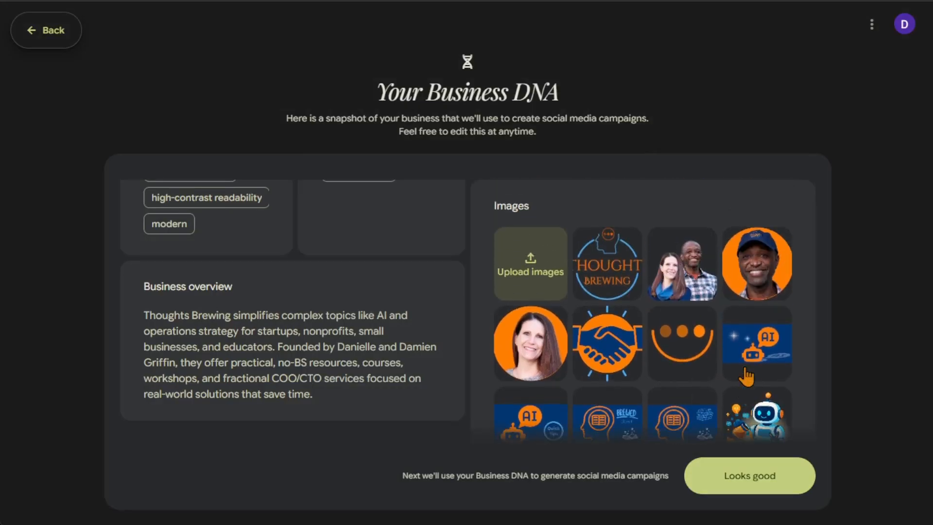
{"action": "scroll", "coordinate": [746, 365], "scroll_direction": "down", "scroll_amount": 1}
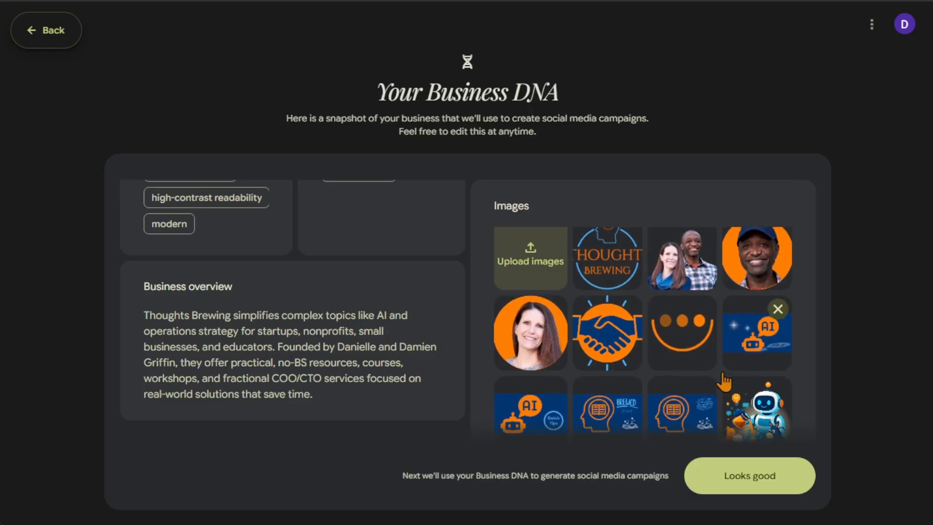
Delete the robot illustration from the Business DNA image gallery.
{"action": "scroll", "coordinate": [733, 379], "scroll_direction": "down", "scroll_amount": 3}
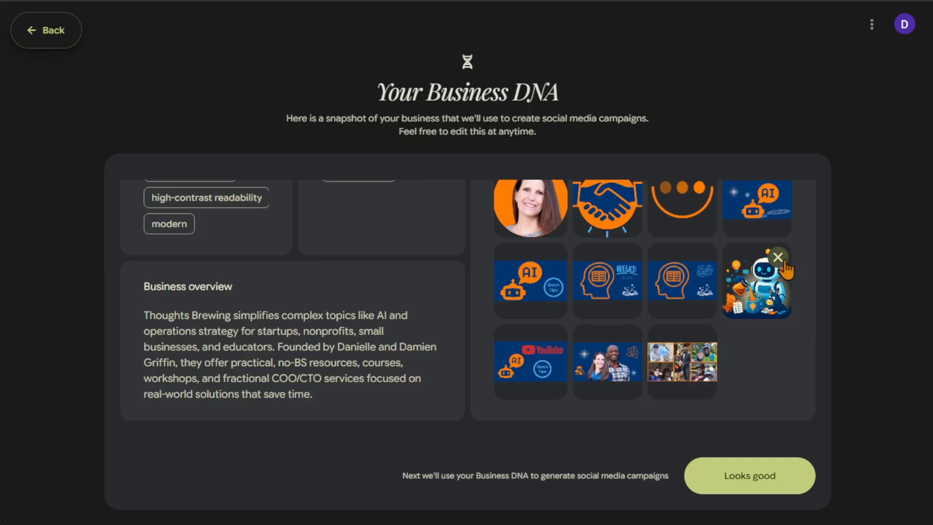
{"action": "mouse_move", "coordinate": [764, 315]}
{"action": "left_click", "coordinate": [778, 258]}
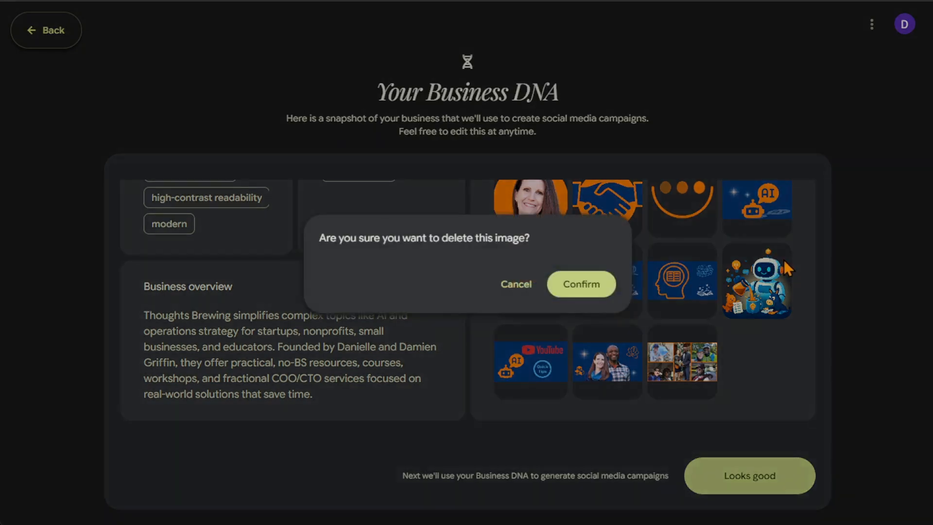
{"action": "left_click", "coordinate": [586, 287]}
Approve the Business DNA to move on to campaign creation.
{"action": "scroll", "coordinate": [782, 400], "scroll_direction": "up", "scroll_amount": 3}
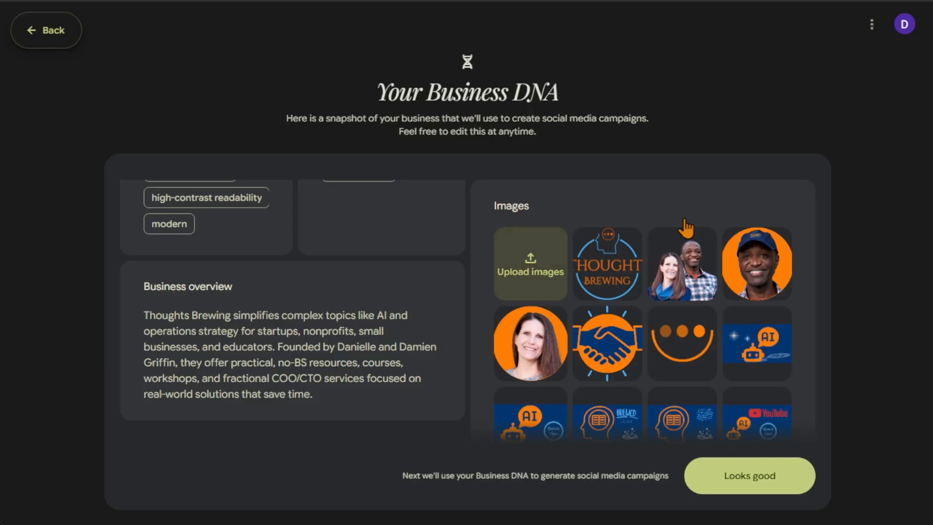
{"action": "scroll", "coordinate": [739, 217], "scroll_direction": "down", "scroll_amount": 3}
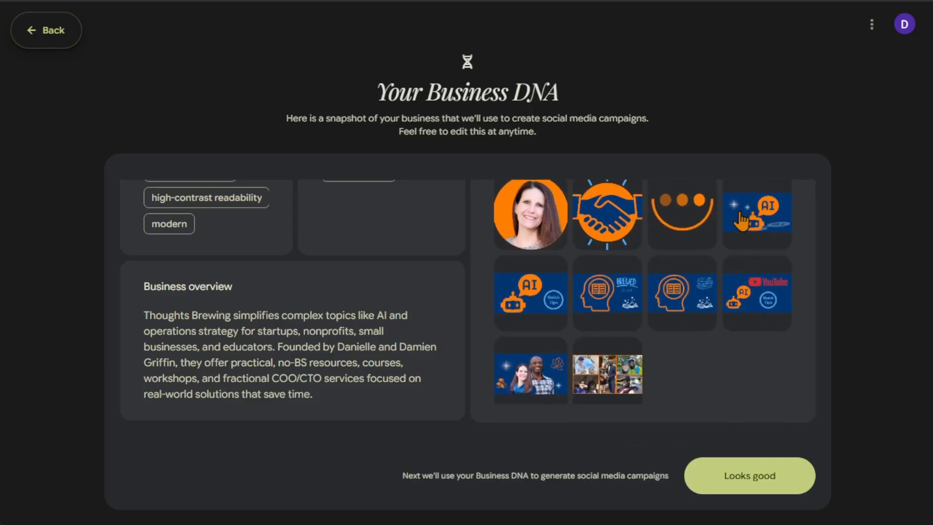
{"action": "scroll", "coordinate": [410, 370], "scroll_direction": "up", "scroll_amount": 10}
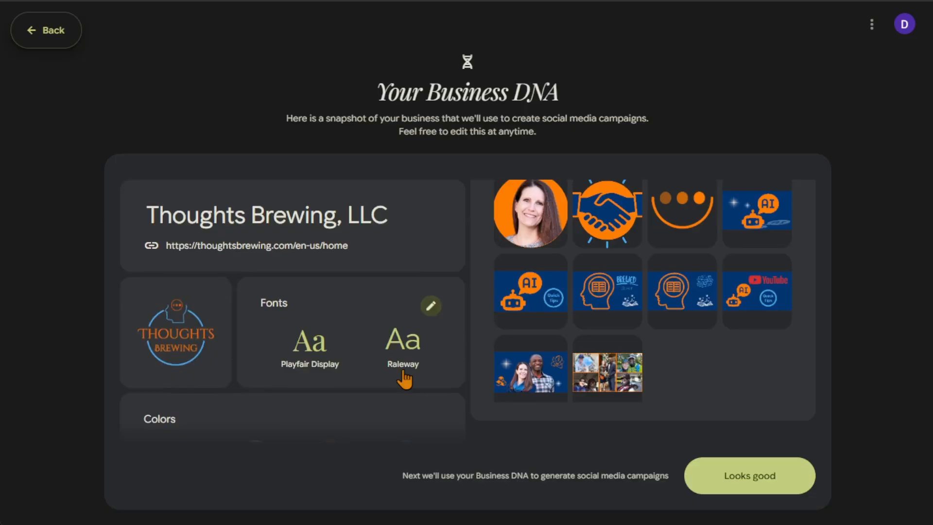
{"action": "scroll", "coordinate": [670, 337], "scroll_direction": "down", "scroll_amount": 1}
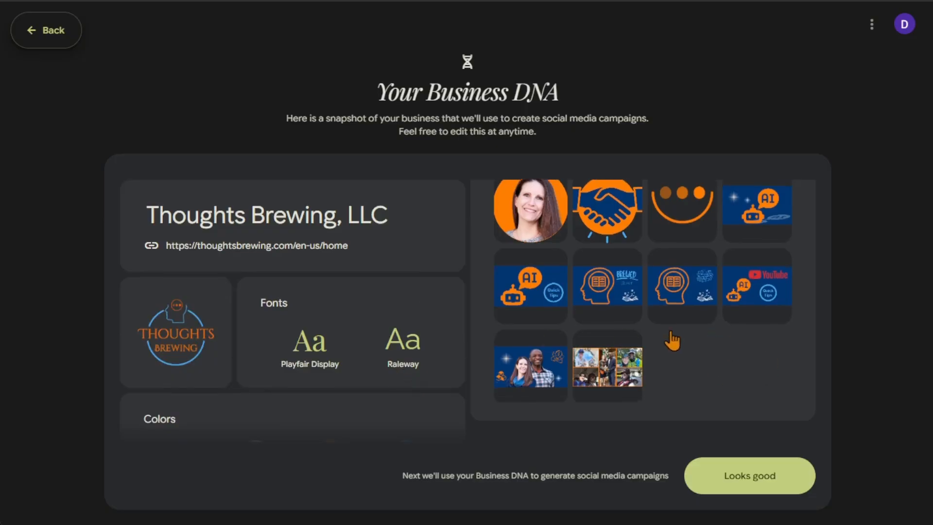
{"action": "left_click", "coordinate": [772, 486]}
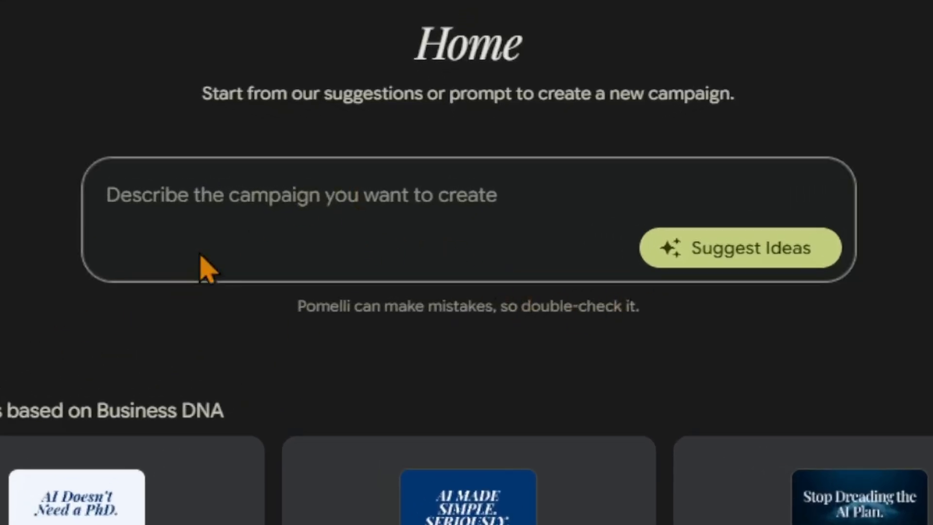
Open the suggested campaign "AI Doesn't Need a PhD.".
{"action": "left_click", "coordinate": [219, 207]}
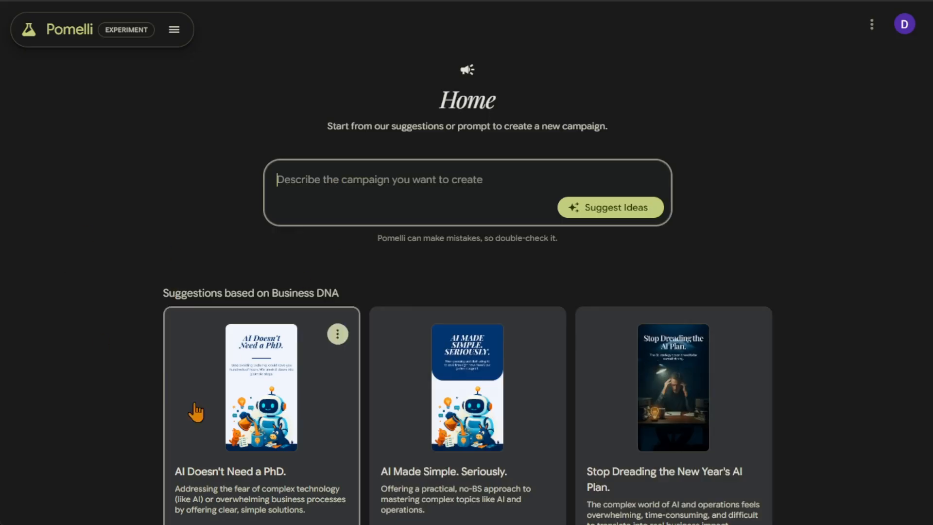
{"action": "scroll", "coordinate": [79, 254], "scroll_direction": "down", "scroll_amount": 2}
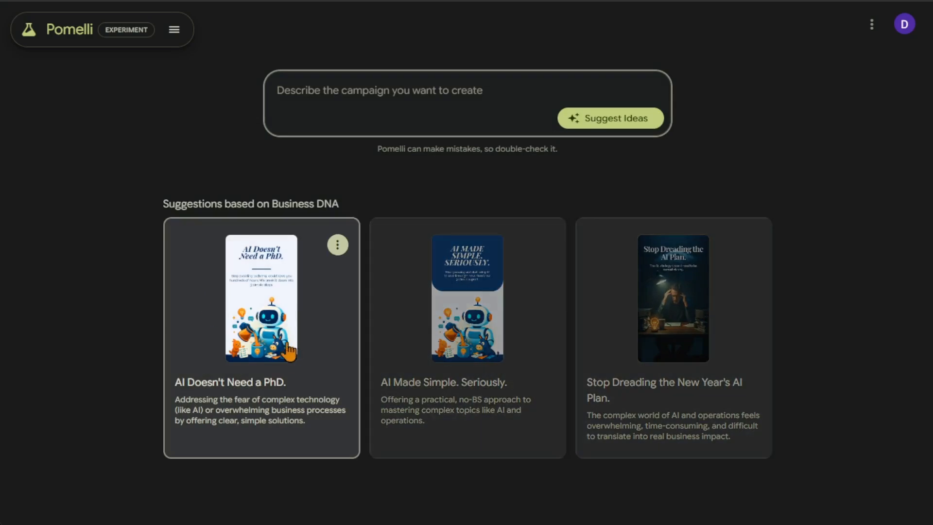
{"action": "left_click", "coordinate": [255, 315]}
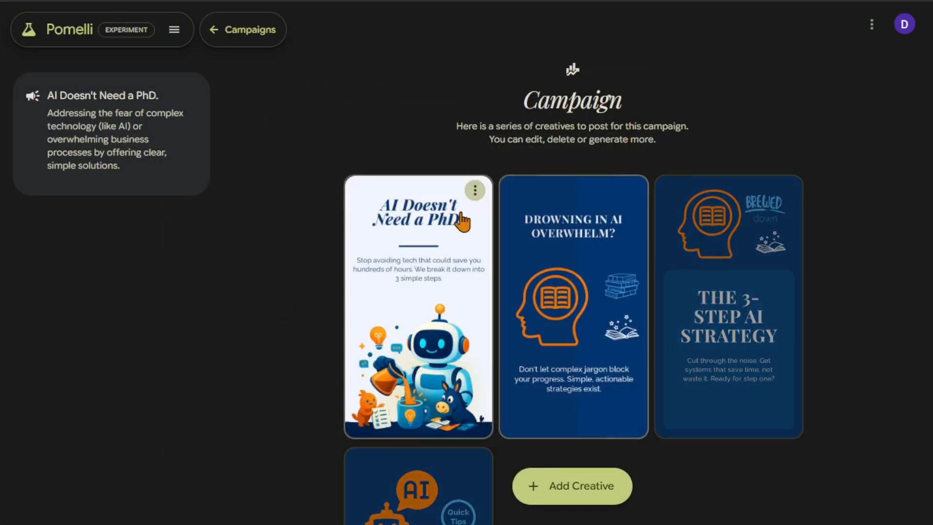
Open the "Quick Tips on YouTube" creative for editing.
{"action": "scroll", "coordinate": [700, 287], "scroll_direction": "down", "scroll_amount": 3}
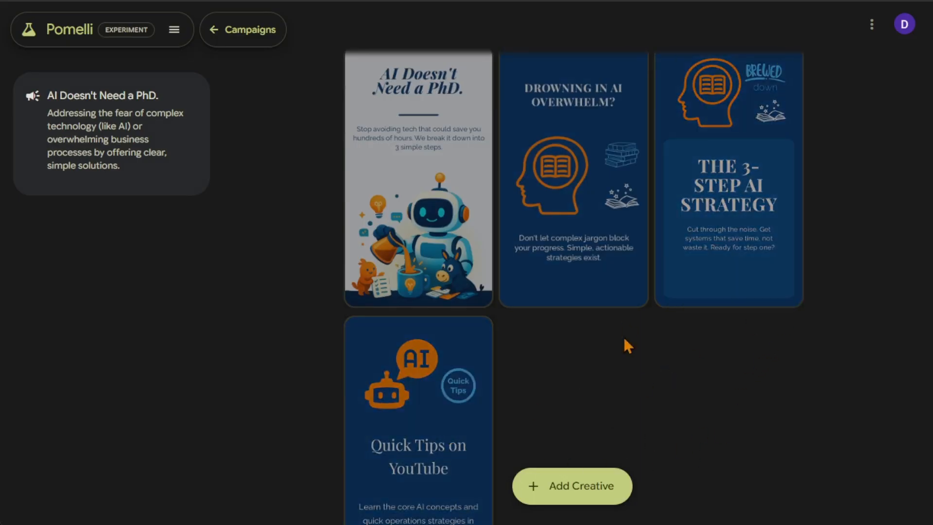
{"action": "scroll", "coordinate": [543, 345], "scroll_direction": "down", "scroll_amount": 3}
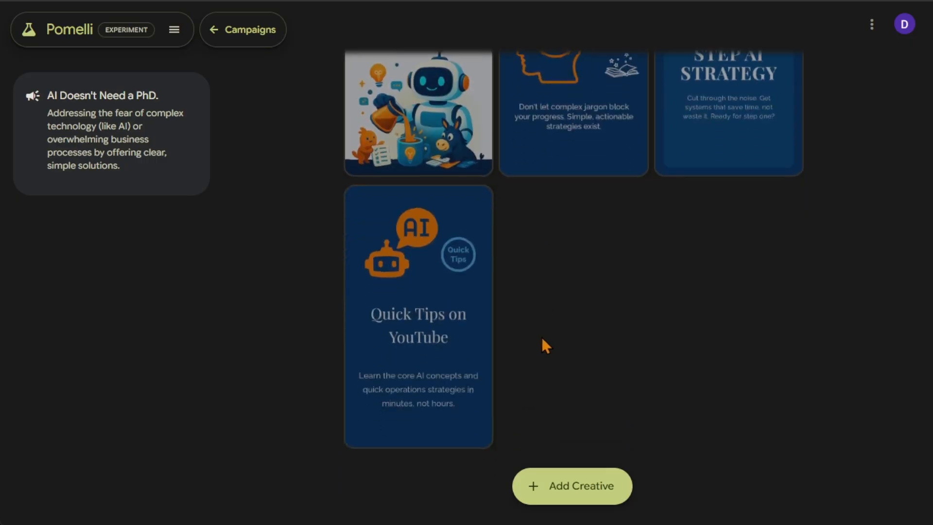
{"action": "left_click", "coordinate": [392, 315]}
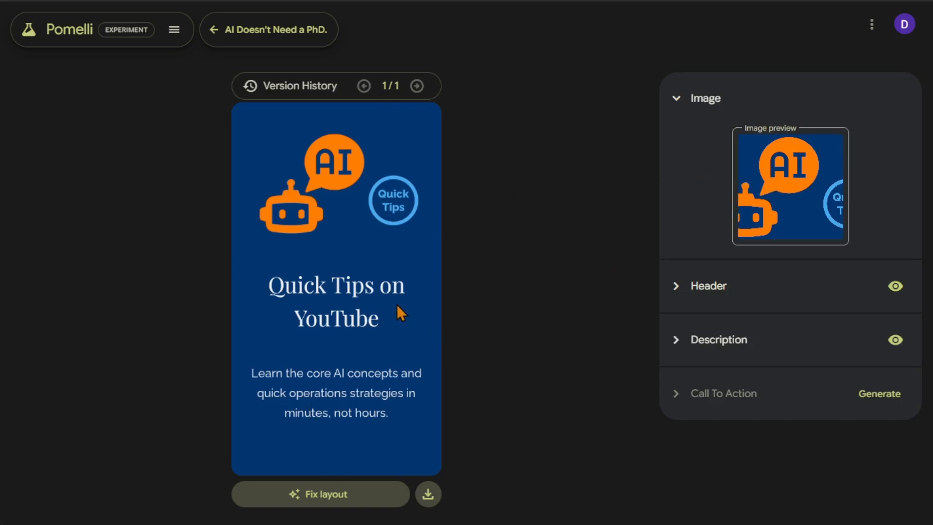
Replace the creative's image with the "Brewed down" head illustration and apply it.
{"action": "mouse_move", "coordinate": [815, 208]}
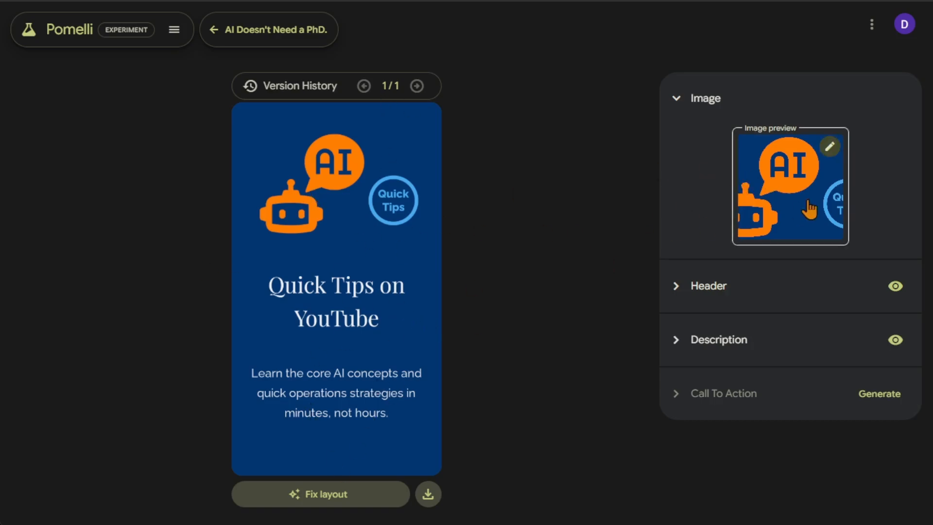
{"action": "left_click", "coordinate": [830, 147]}
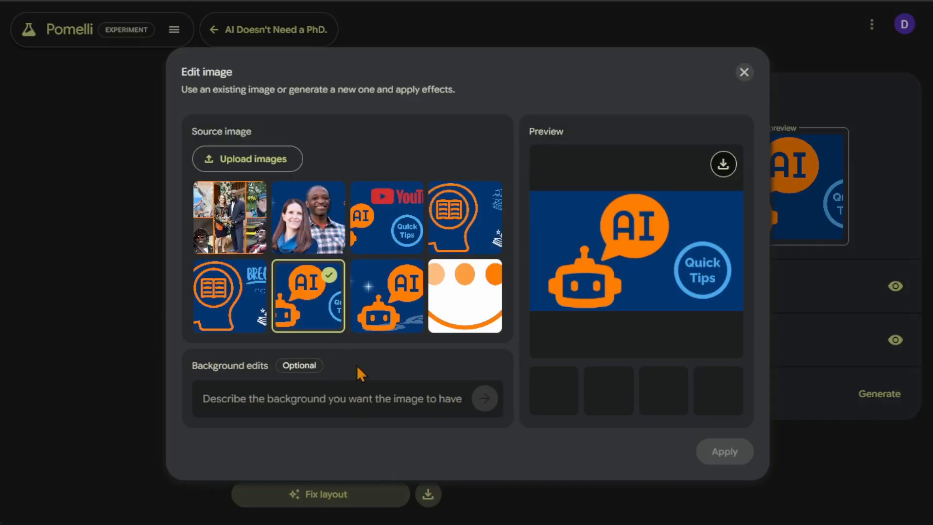
{"action": "left_click", "coordinate": [240, 315]}
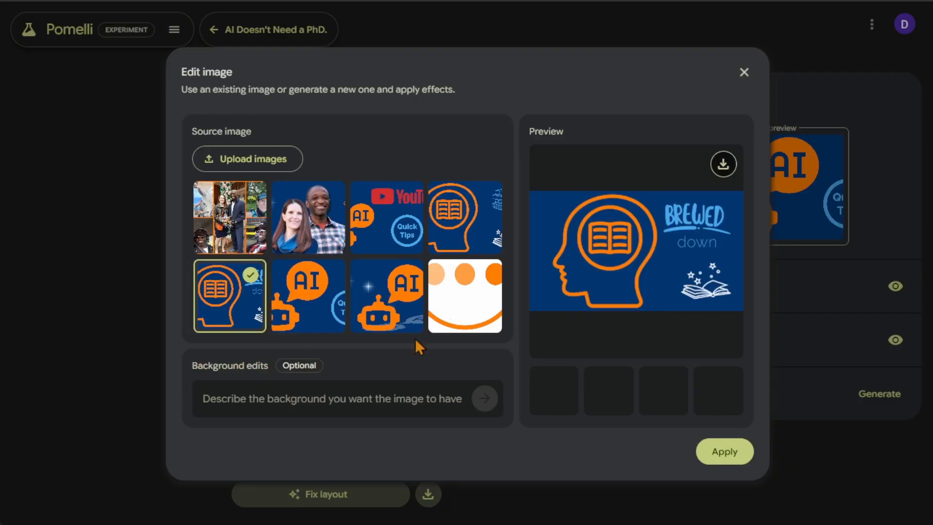
{"action": "left_click", "coordinate": [725, 452]}
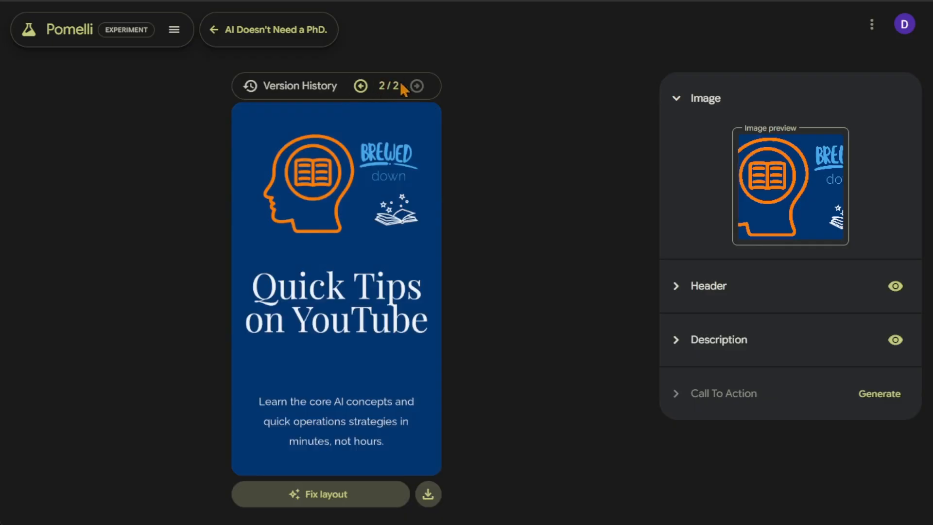
Compare the original and new versions of the creative, ending on version 2.
{"action": "left_click", "coordinate": [363, 88]}
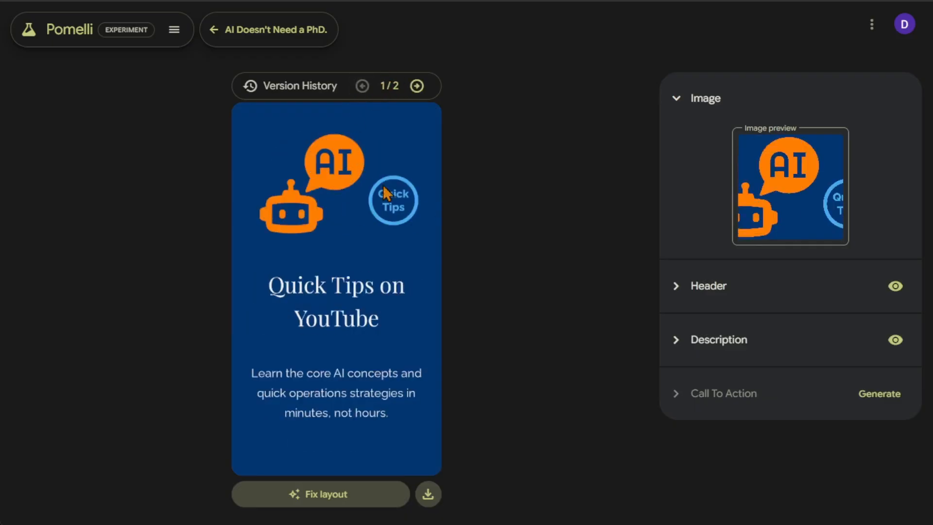
{"action": "left_click", "coordinate": [417, 86]}
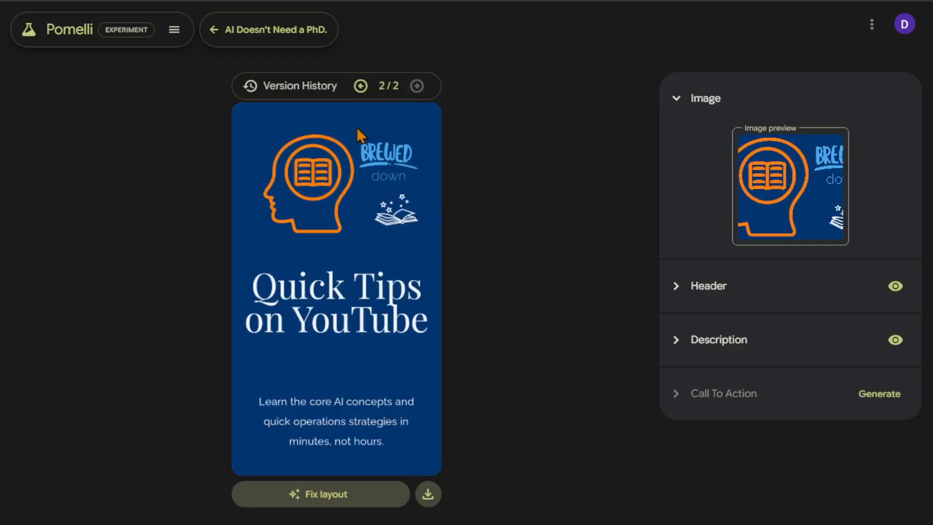
{"action": "left_click", "coordinate": [361, 86]}
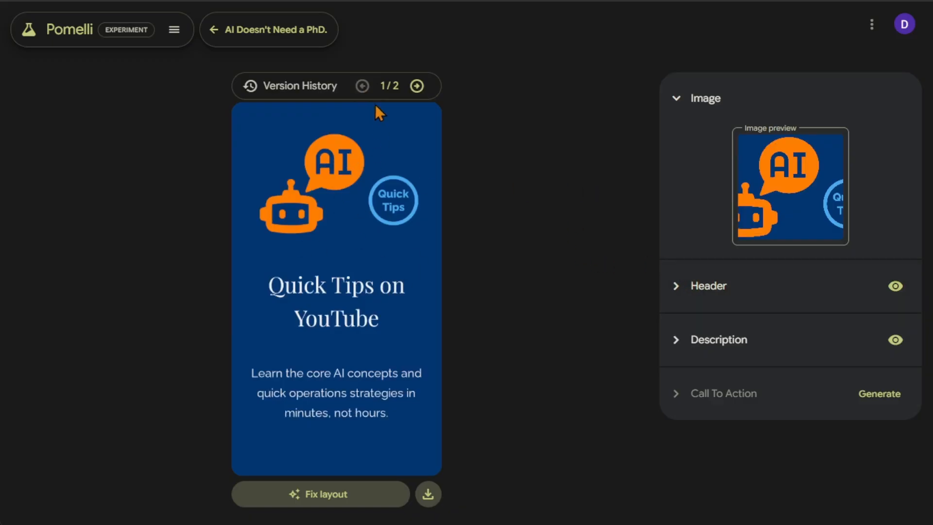
{"action": "left_click", "coordinate": [417, 86]}
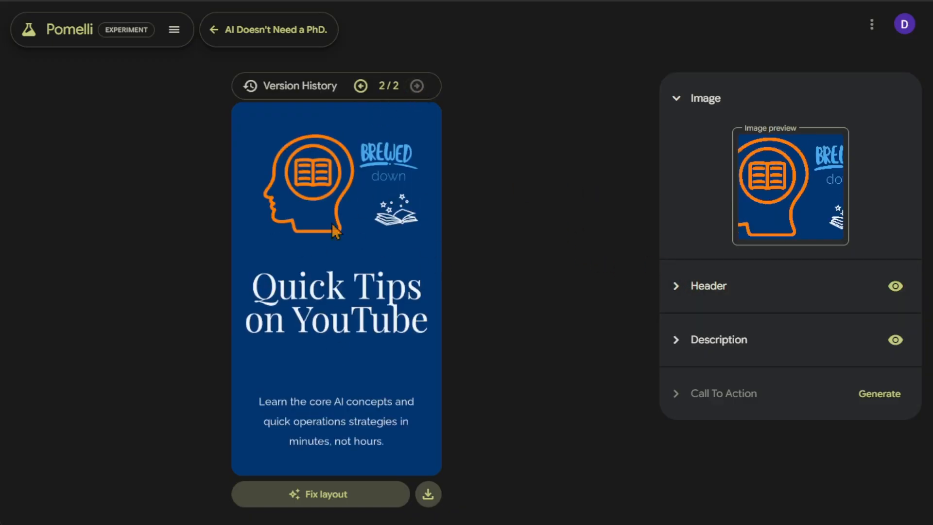
Expand the header settings and open the AI header rewrite prompt, closing it without generating.
{"action": "left_click", "coordinate": [673, 287]}
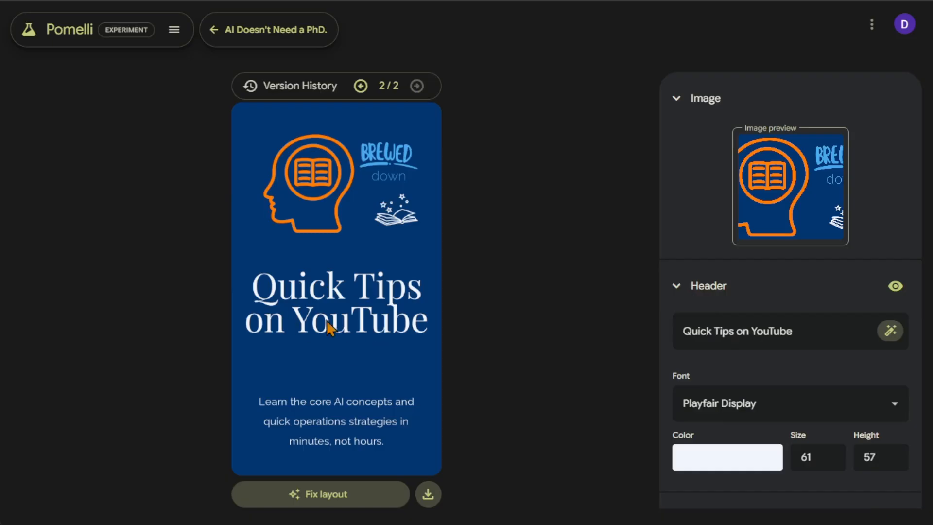
{"action": "left_click_drag", "start_coordinate": [786, 330], "coordinate": [623, 340]}
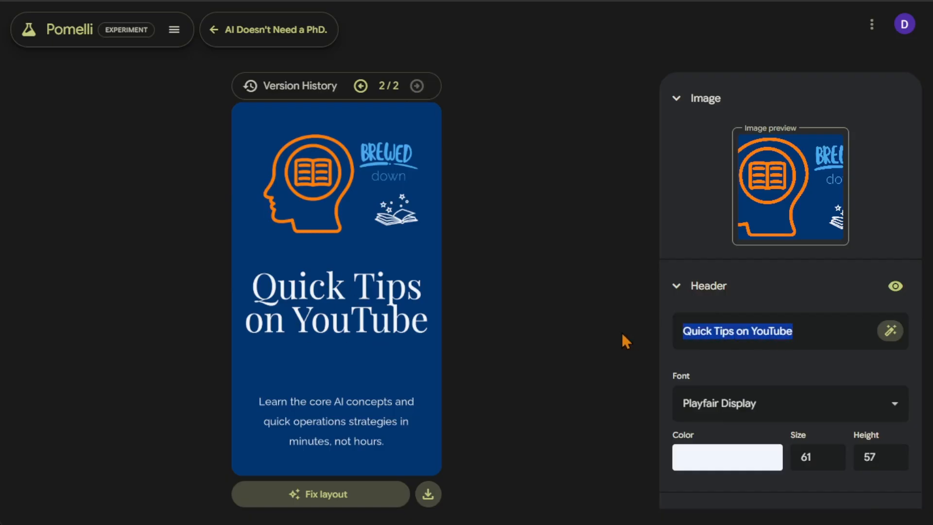
{"action": "left_click", "coordinate": [798, 335]}
{"action": "left_click", "coordinate": [890, 332]}
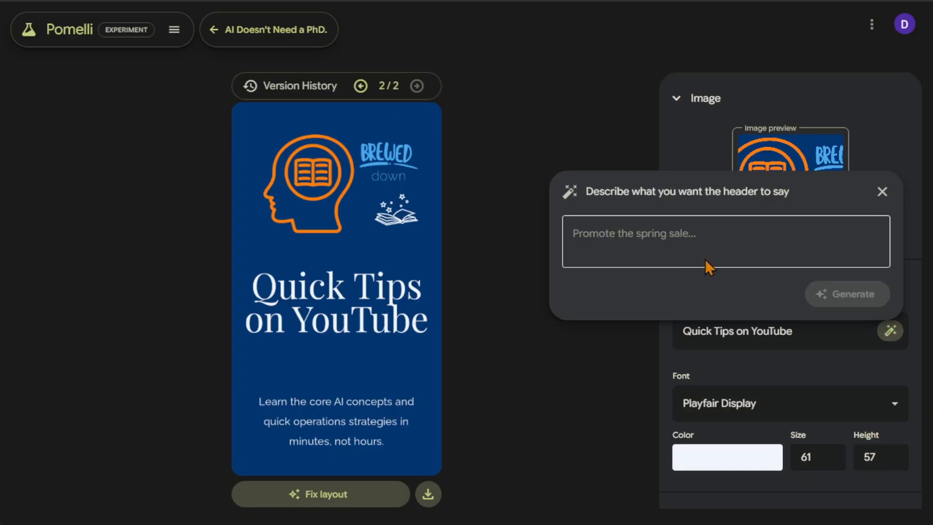
{"action": "left_click", "coordinate": [695, 239]}
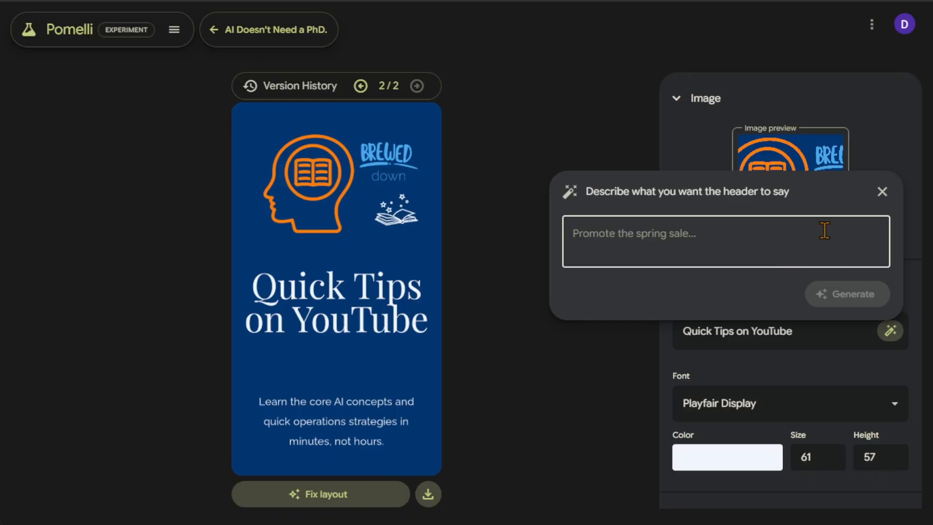
{"action": "left_click", "coordinate": [881, 191]}
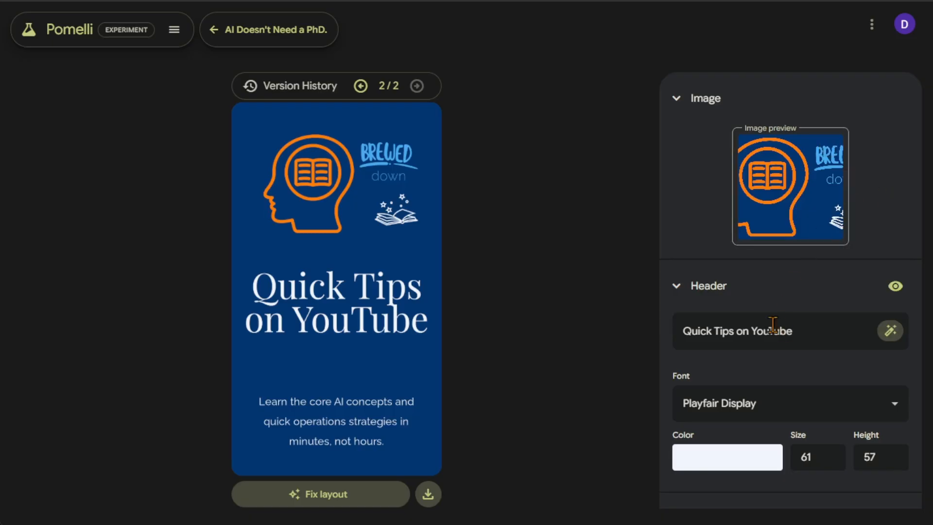
Change the header font to raleway and its colour to orange #ff7e00.
{"action": "left_click", "coordinate": [843, 406]}
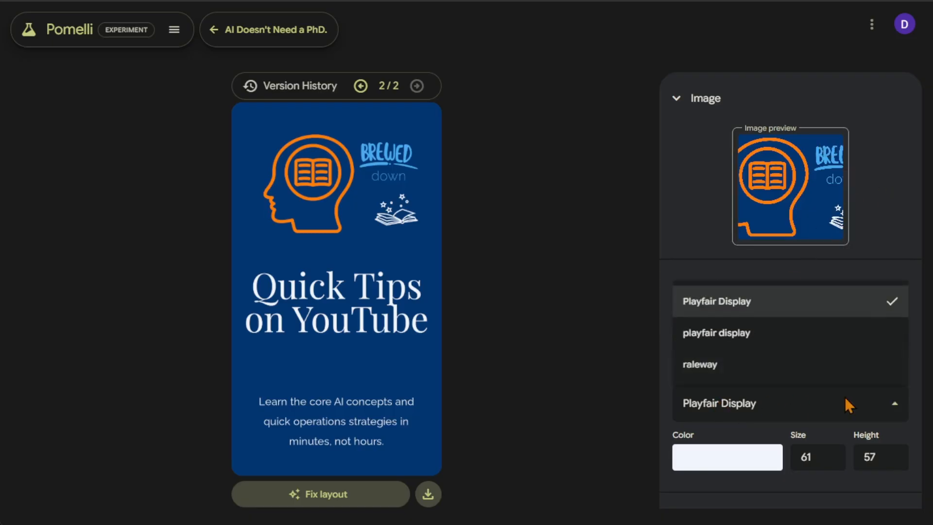
{"action": "left_click", "coordinate": [775, 374]}
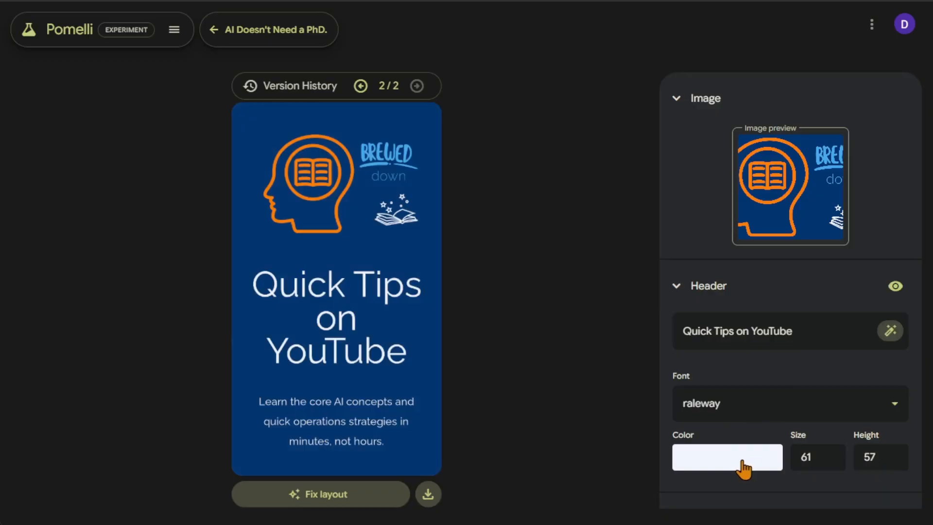
{"action": "left_click", "coordinate": [742, 469]}
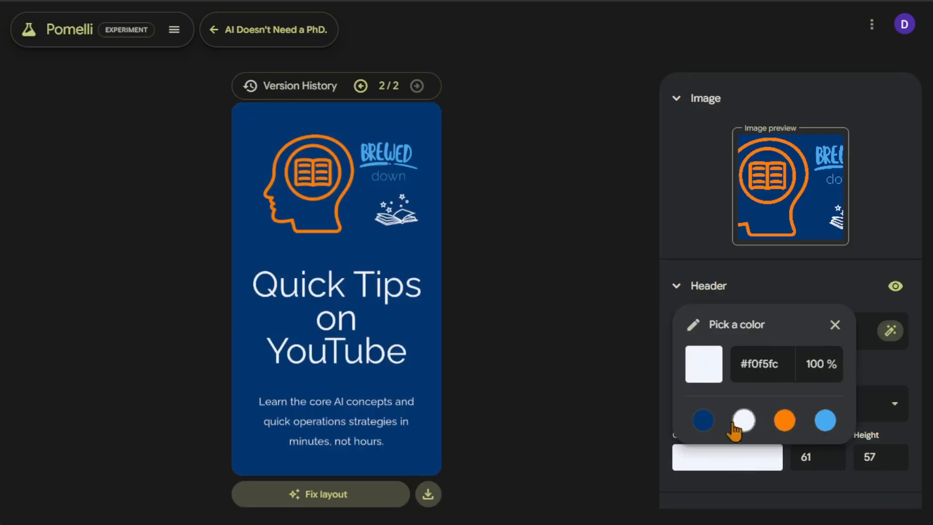
{"action": "left_click", "coordinate": [784, 420]}
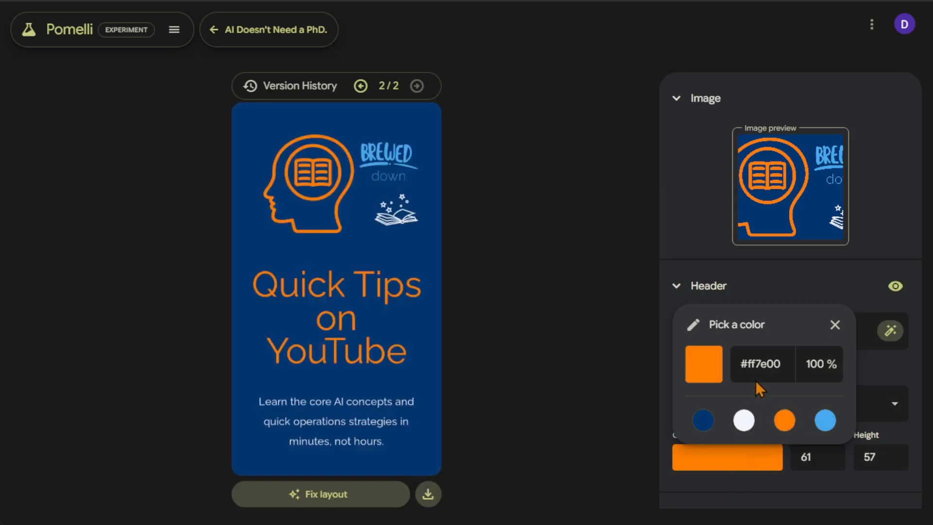
{"action": "left_click", "coordinate": [835, 325]}
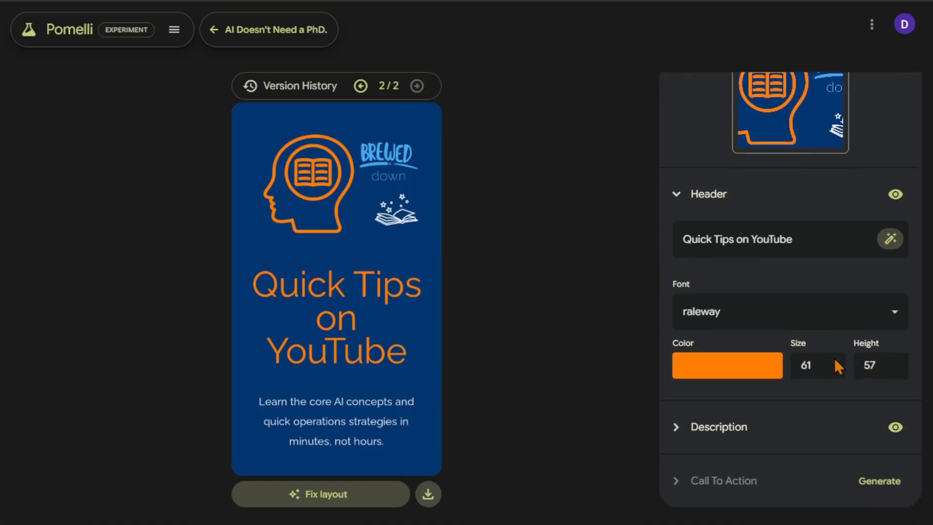
Collapse the header settings, expand the description settings and select its text, then collapse them again.
{"action": "scroll", "coordinate": [844, 406], "scroll_direction": "down", "scroll_amount": 2}
{"action": "left_click", "coordinate": [698, 196]}
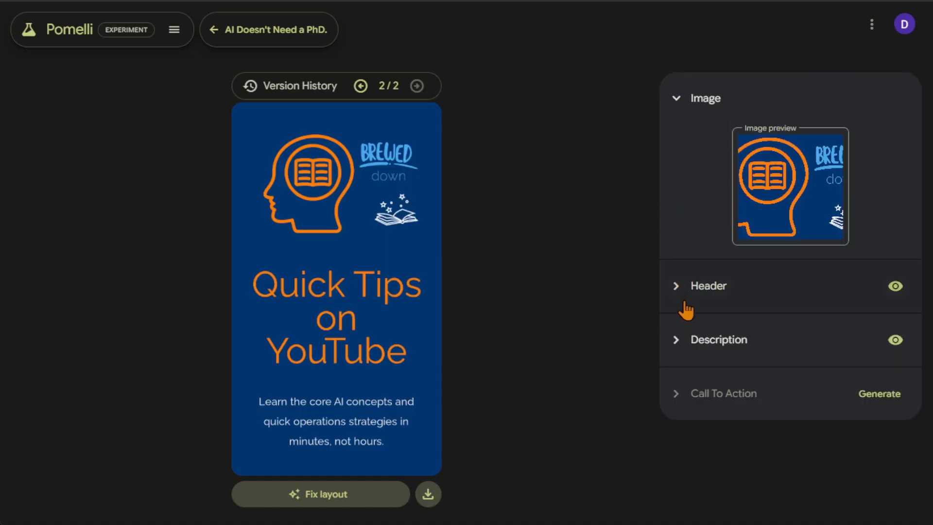
{"action": "left_click", "coordinate": [687, 340]}
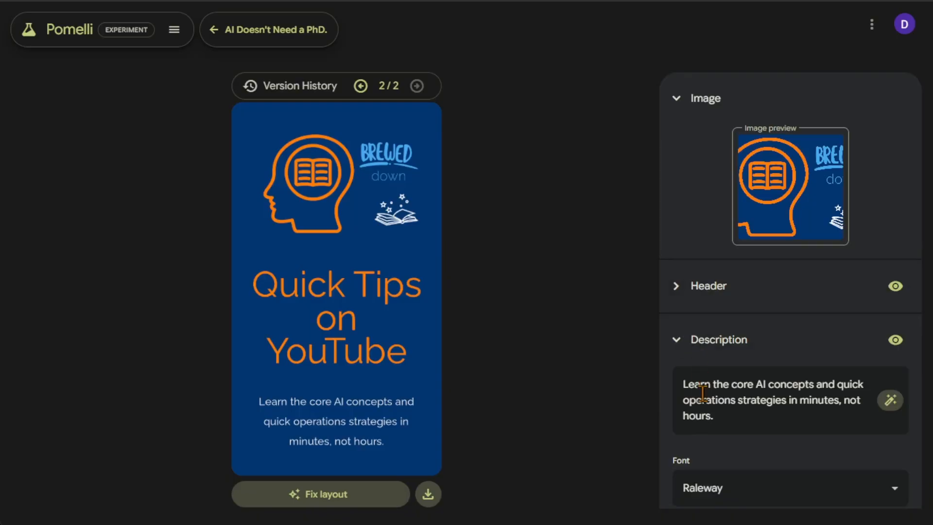
{"action": "left_click", "coordinate": [716, 418]}
{"action": "scroll", "coordinate": [715, 418], "scroll_direction": "down", "scroll_amount": 3}
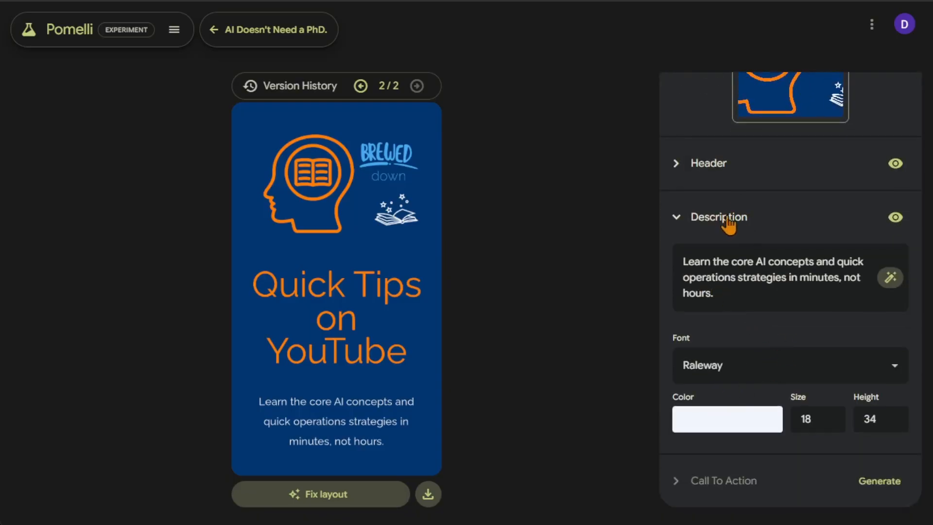
{"action": "left_click_drag", "start_coordinate": [725, 300], "coordinate": [683, 272]}
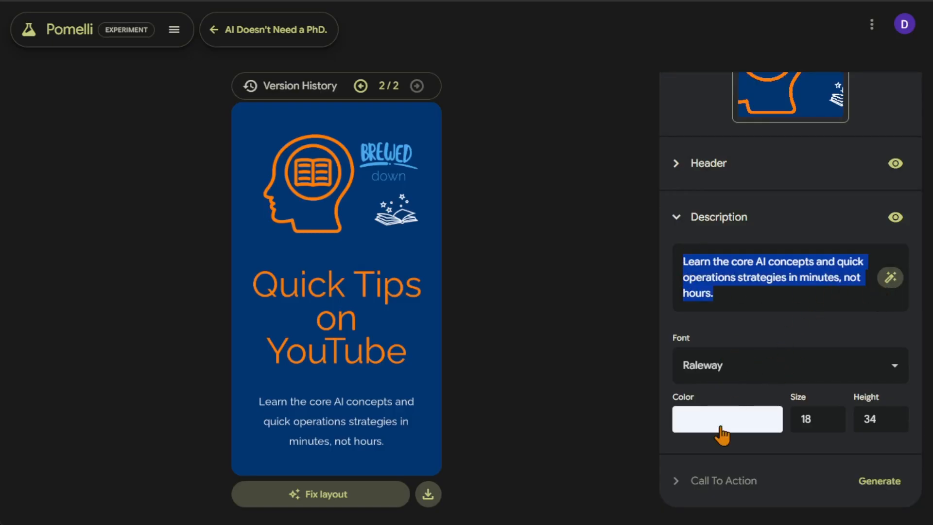
{"action": "left_click", "coordinate": [681, 221]}
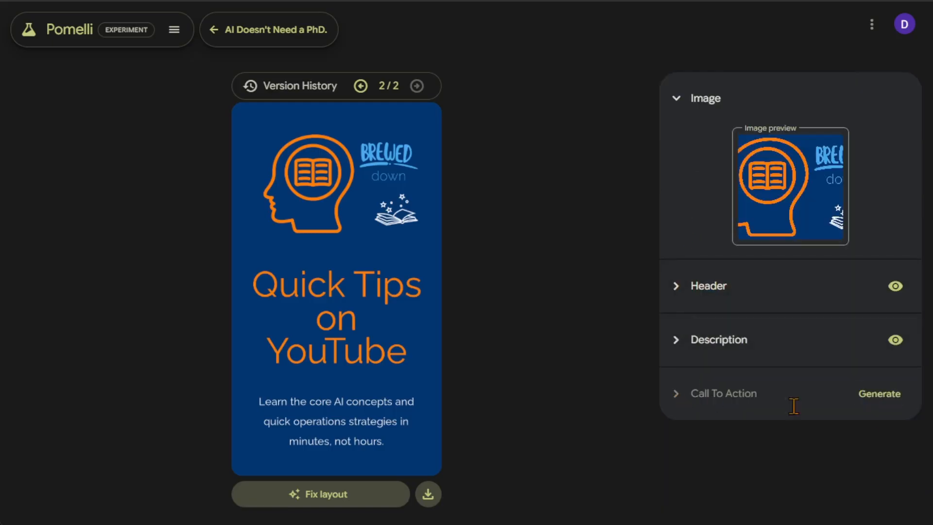
Generate a call-to-action button for the creative and review its text, font and colour settings.
{"action": "left_click", "coordinate": [869, 405]}
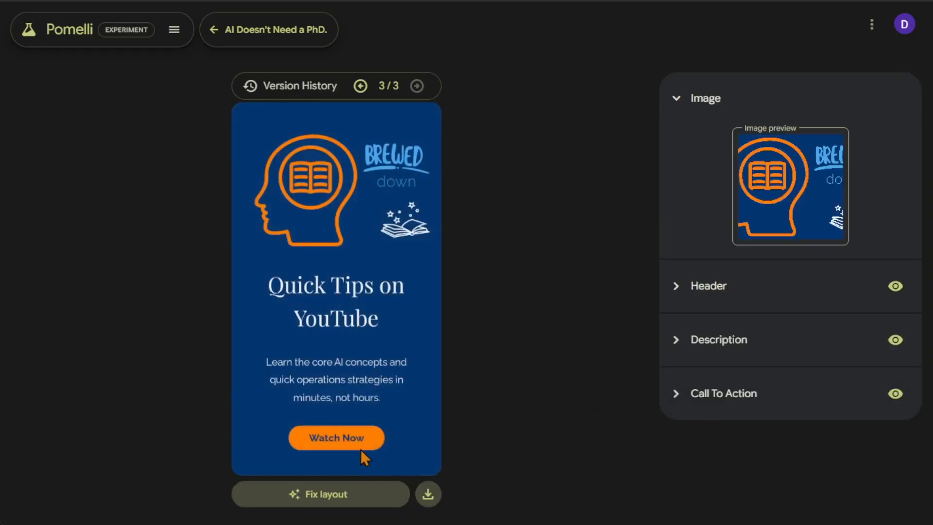
{"action": "left_click", "coordinate": [676, 397]}
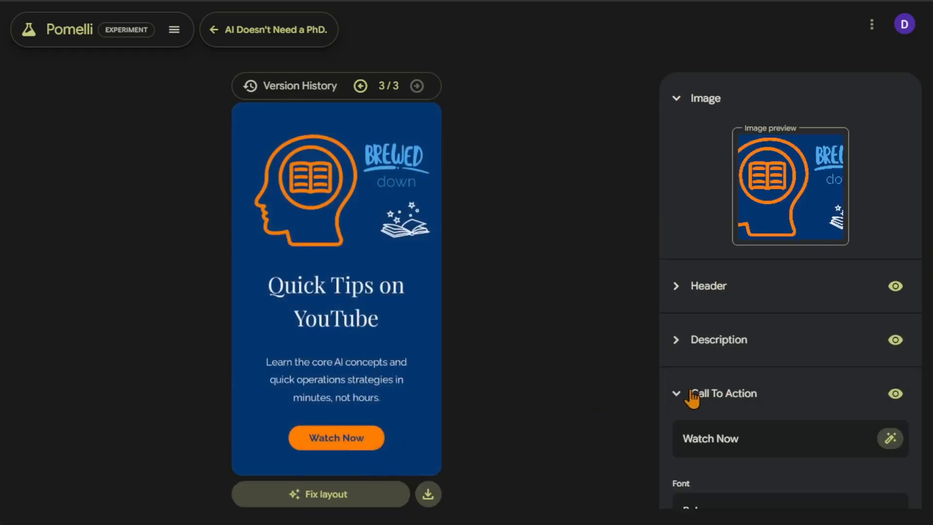
{"action": "scroll", "coordinate": [692, 398], "scroll_direction": "down", "scroll_amount": 1}
{"action": "left_click_drag", "start_coordinate": [752, 378], "coordinate": [648, 379]}
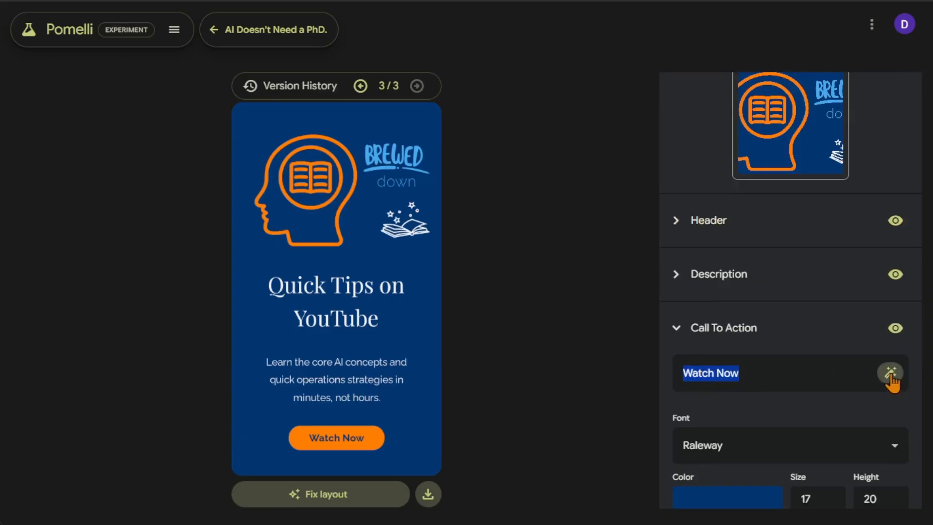
{"action": "scroll", "coordinate": [891, 374], "scroll_direction": "down", "scroll_amount": 1}
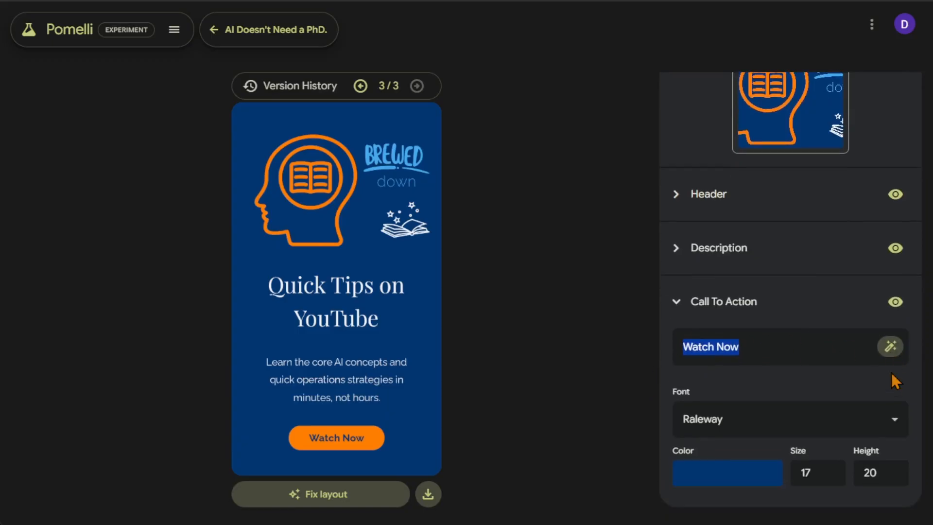
{"action": "left_click", "coordinate": [893, 421]}
{"action": "left_click", "coordinate": [889, 421]}
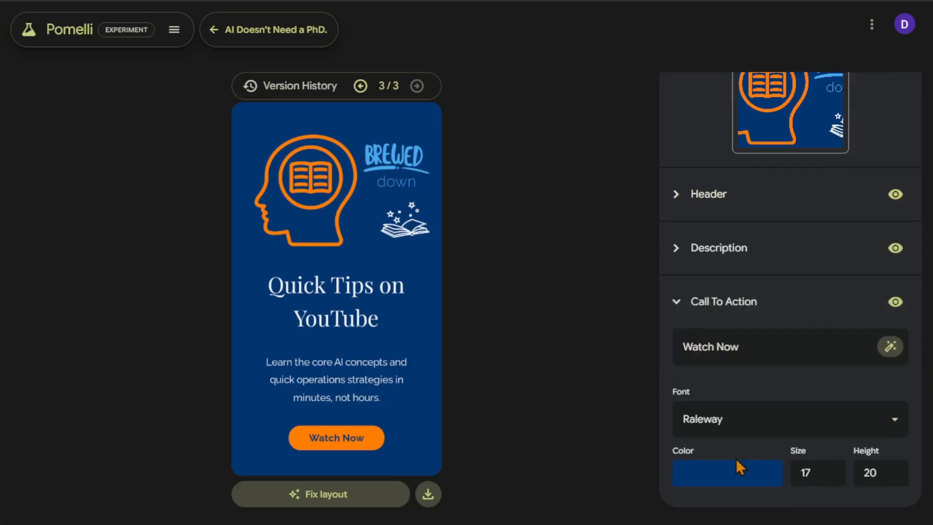
{"action": "scroll", "coordinate": [792, 399], "scroll_direction": "up", "scroll_amount": 3}
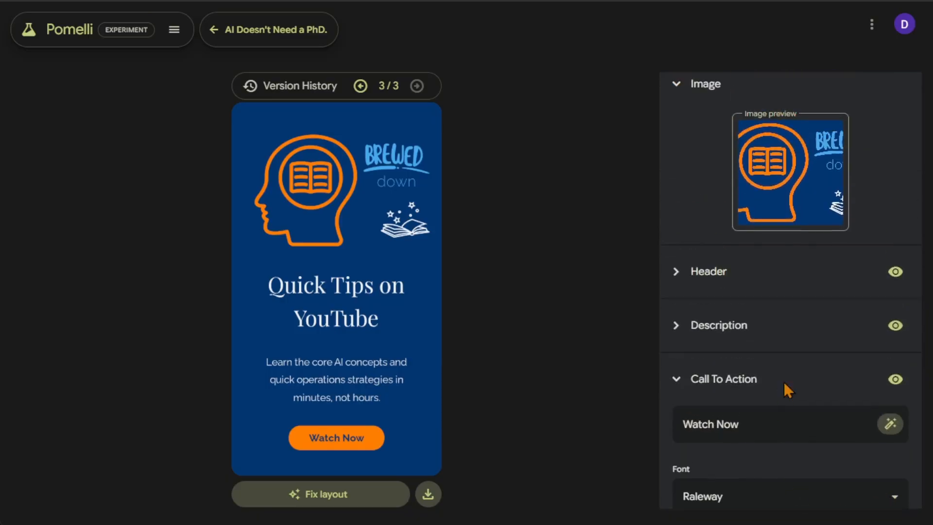
{"action": "scroll", "coordinate": [702, 367], "scroll_direction": "down", "scroll_amount": 3}
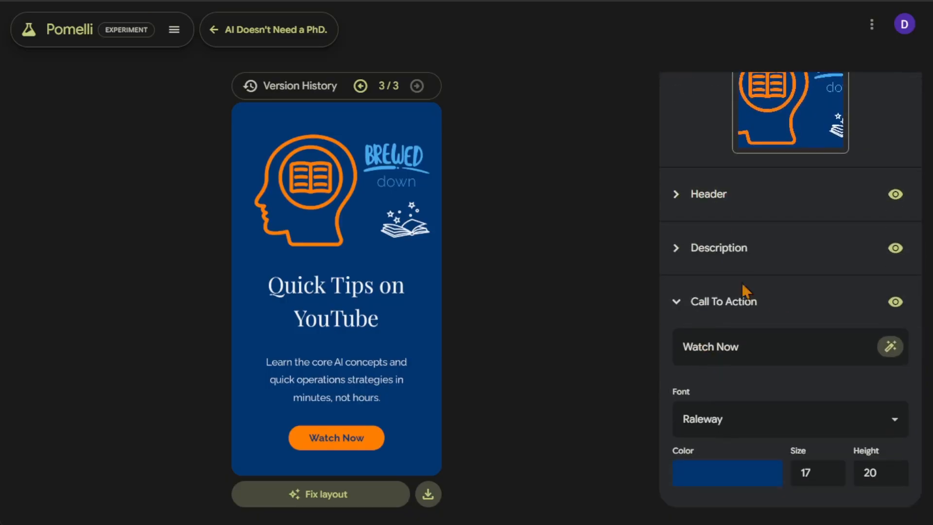
{"action": "scroll", "coordinate": [703, 222], "scroll_direction": "up", "scroll_amount": 3}
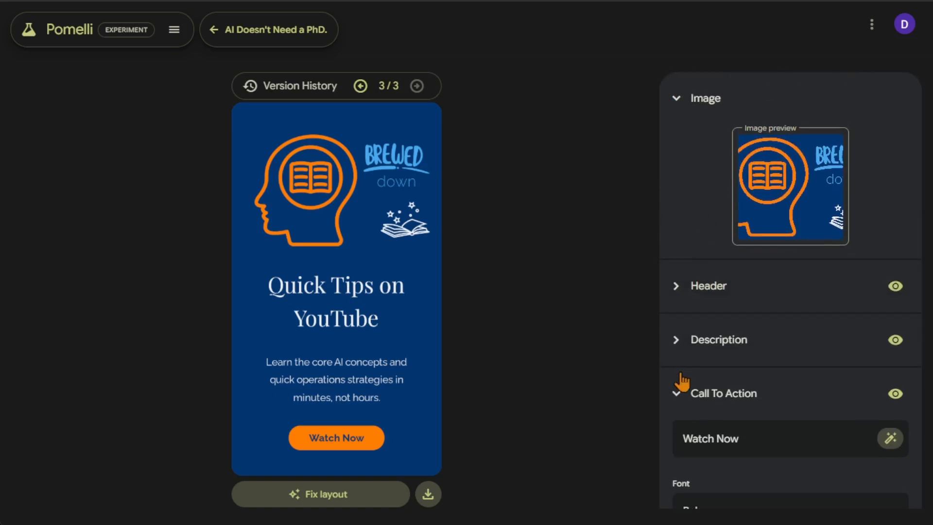
{"action": "left_click", "coordinate": [679, 395]}
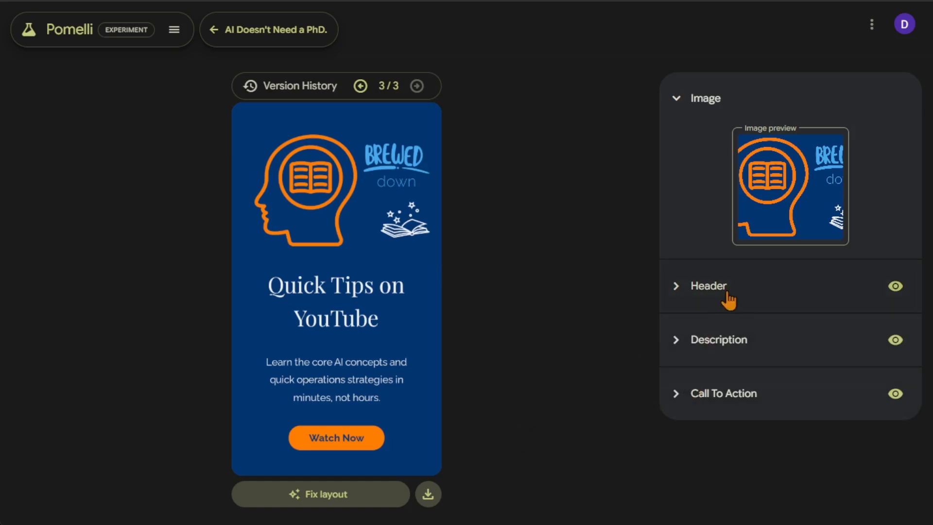
Apply Fix layout to the creative, then step through the version history, ending on version 4.
{"action": "left_click", "coordinate": [343, 501]}
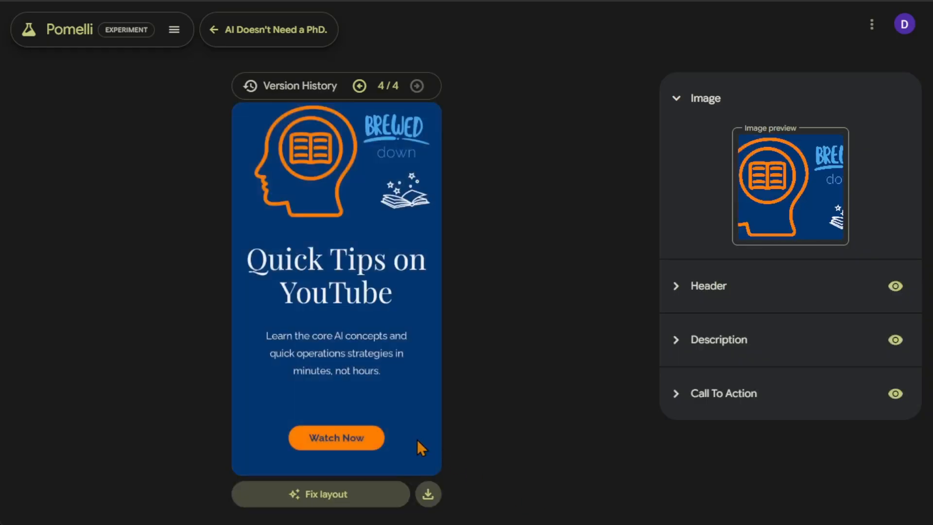
{"action": "left_click", "coordinate": [360, 87]}
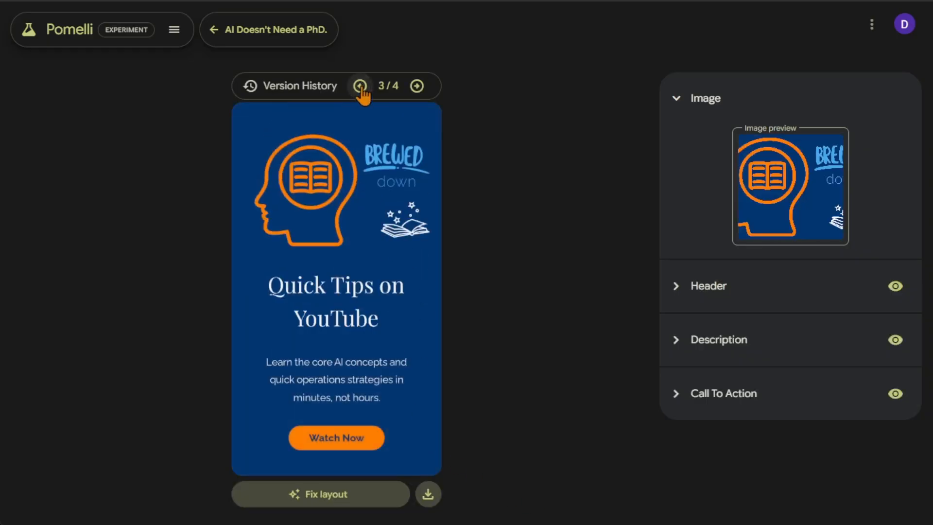
{"action": "left_click", "coordinate": [360, 86]}
{"action": "left_click", "coordinate": [360, 86]}
{"action": "left_click", "coordinate": [417, 87]}
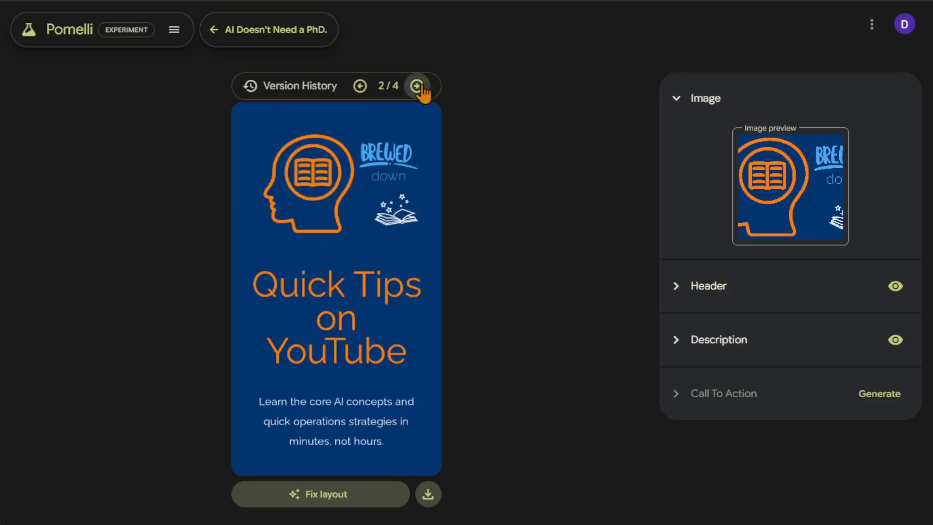
{"action": "left_click", "coordinate": [417, 86]}
{"action": "left_click", "coordinate": [416, 86]}
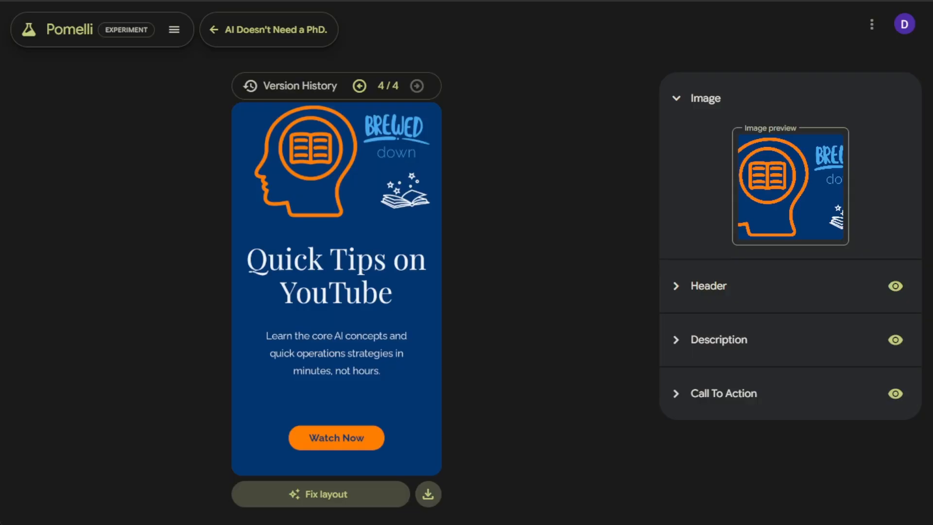
Return to the campaign overview and browse its creatives.
{"action": "left_click", "coordinate": [210, 28]}
{"action": "scroll", "coordinate": [428, 335], "scroll_direction": "down", "scroll_amount": 2}
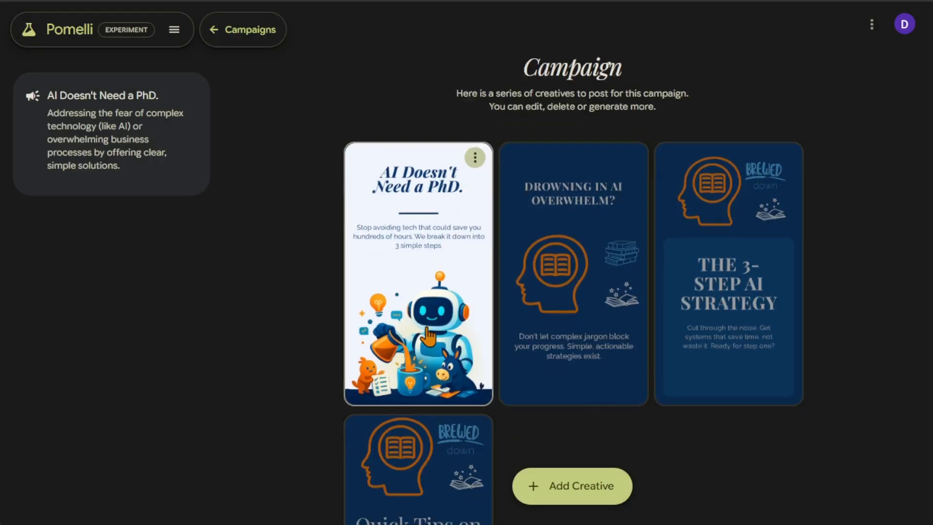
{"action": "scroll", "coordinate": [428, 335], "scroll_direction": "down", "scroll_amount": 5}
{"action": "scroll", "coordinate": [586, 384], "scroll_direction": "up", "scroll_amount": 5}
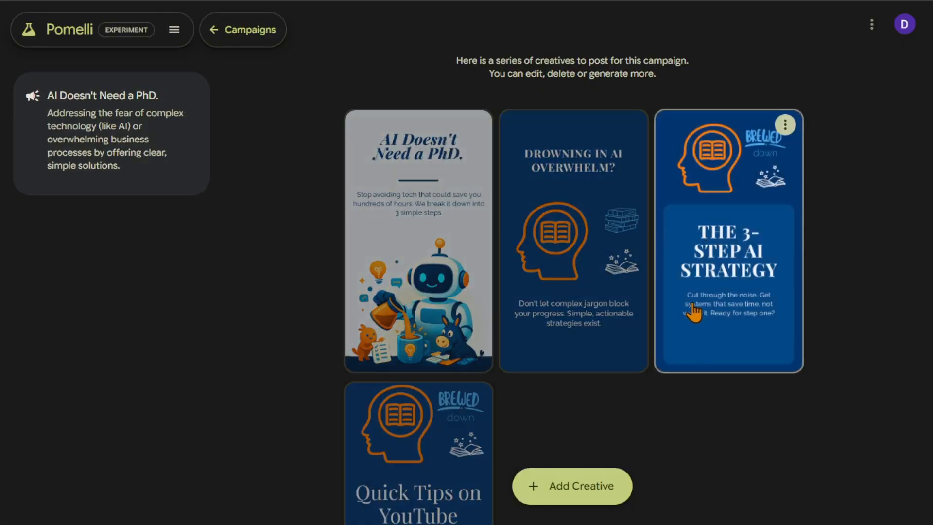
{"action": "scroll", "coordinate": [694, 311], "scroll_direction": "up", "scroll_amount": 2}
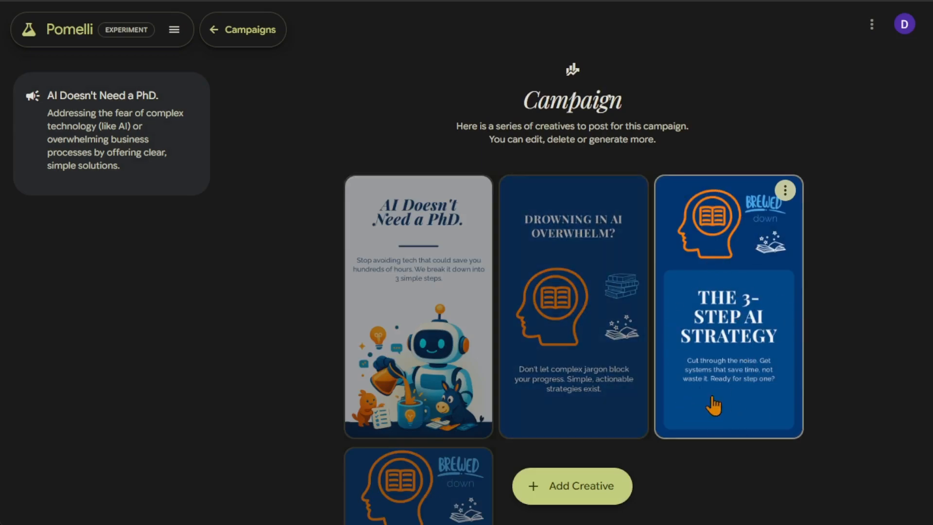
Go back to Home and open the options of the "AI Made Simple. Seriously." campaign, closing them without deleting.
{"action": "left_click", "coordinate": [218, 32]}
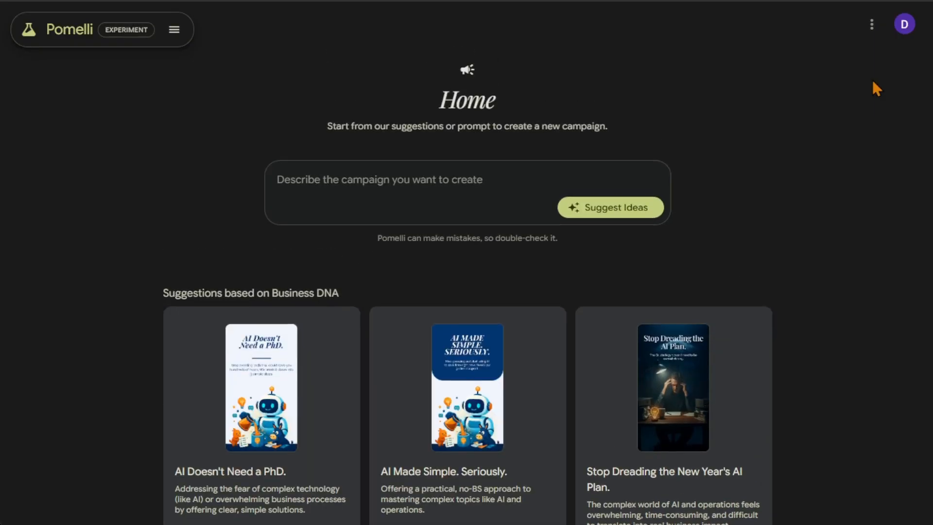
{"action": "scroll", "coordinate": [831, 359], "scroll_direction": "down", "scroll_amount": 2}
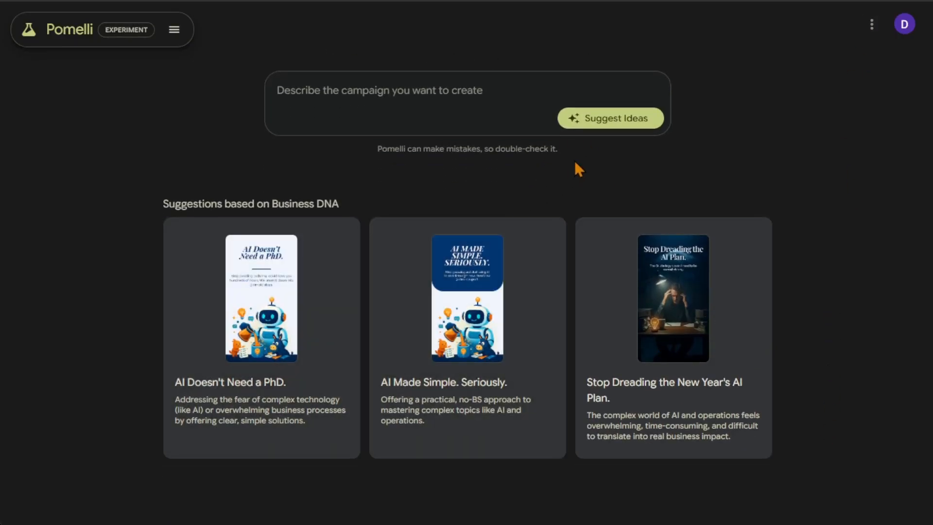
{"action": "scroll", "coordinate": [483, 142], "scroll_direction": "up", "scroll_amount": 2}
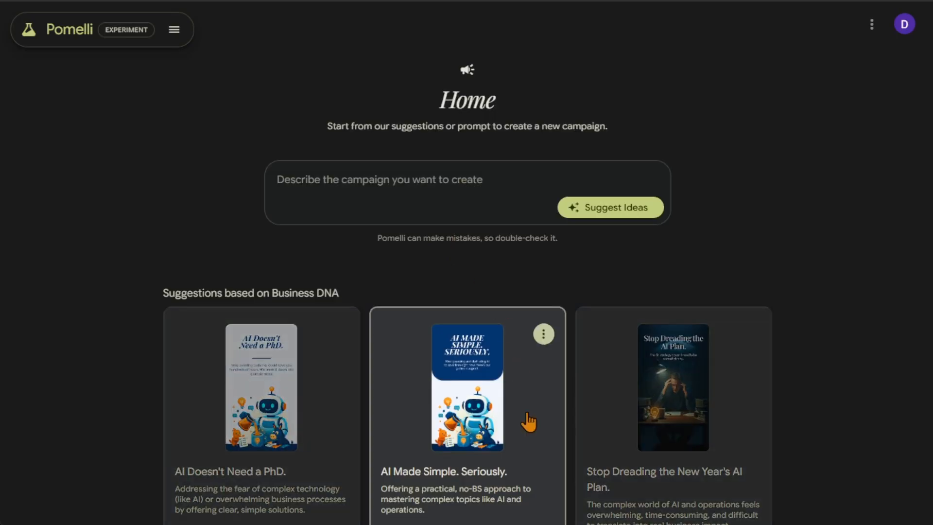
{"action": "left_click", "coordinate": [543, 335]}
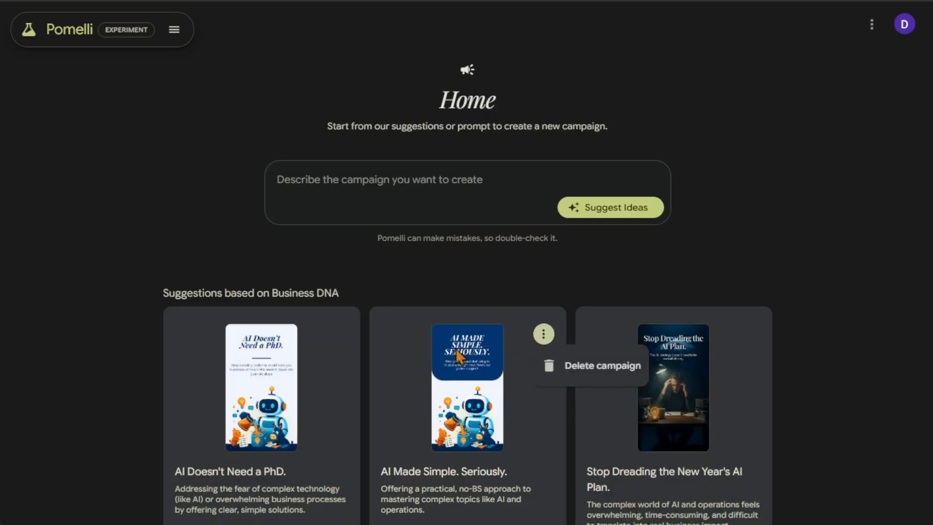
{"action": "left_click", "coordinate": [453, 378]}
{"action": "scroll", "coordinate": [513, 359], "scroll_direction": "down", "scroll_amount": 2}
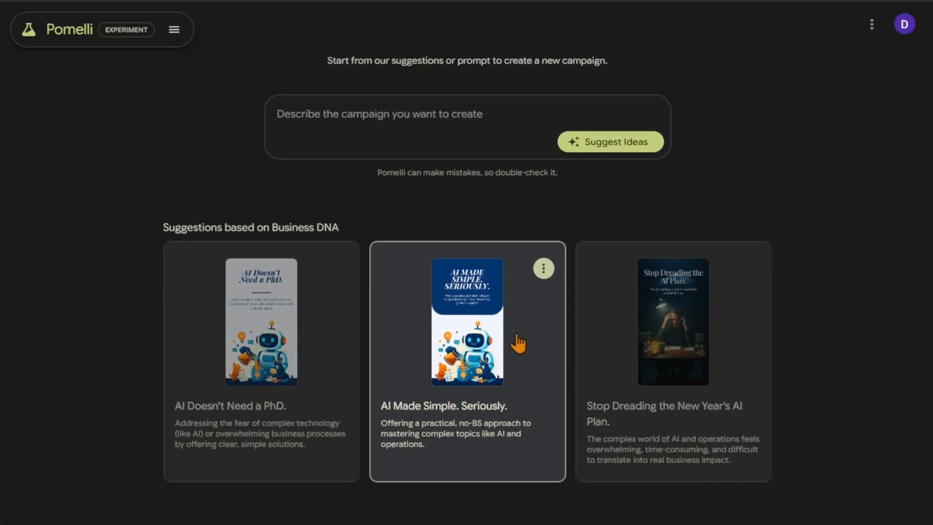
{"action": "left_click", "coordinate": [551, 270]}
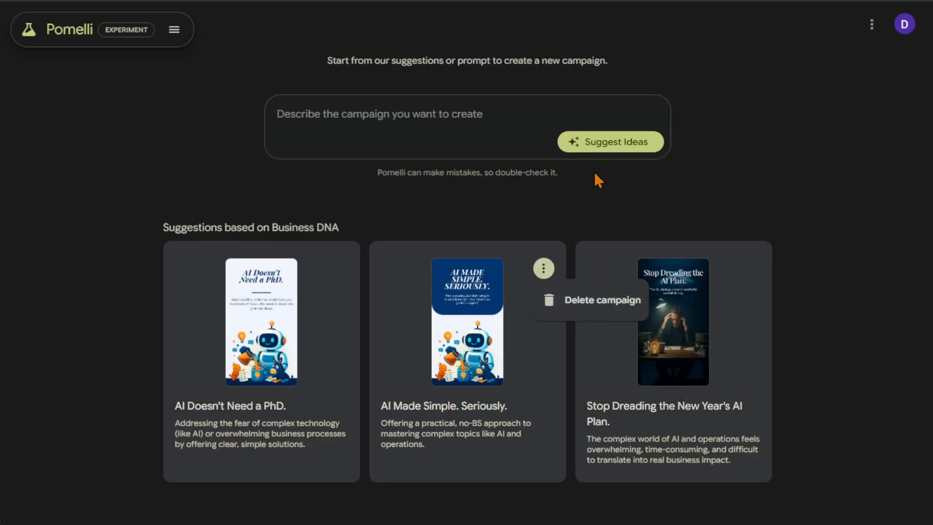
{"action": "left_click", "coordinate": [786, 177]}
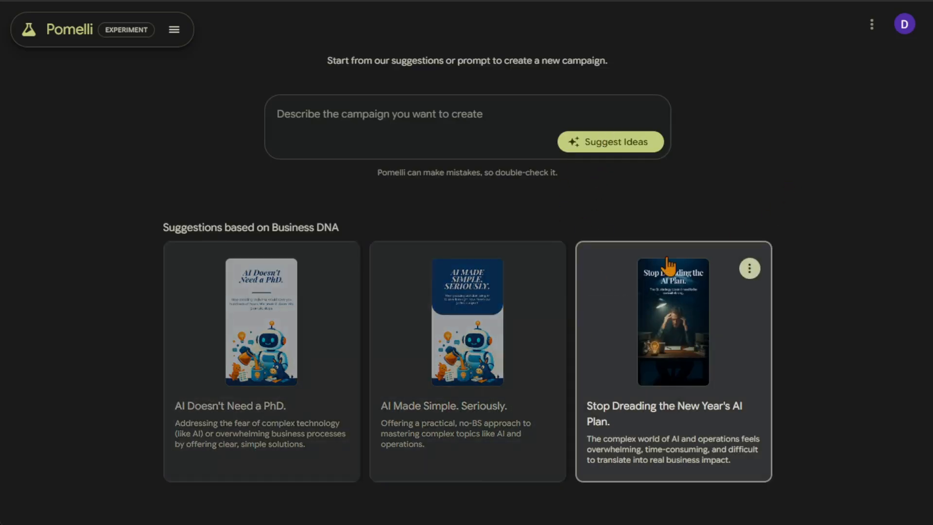
Open the "Stop Dreading the New Year's AI Plan." campaign, browse its creatives and return to Home.
{"action": "left_click", "coordinate": [667, 345]}
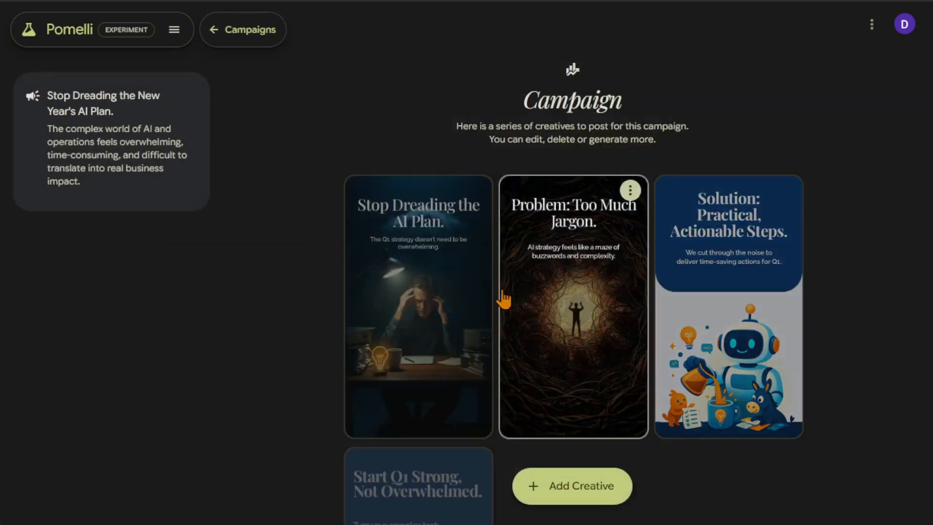
{"action": "scroll", "coordinate": [316, 277], "scroll_direction": "down", "scroll_amount": 4}
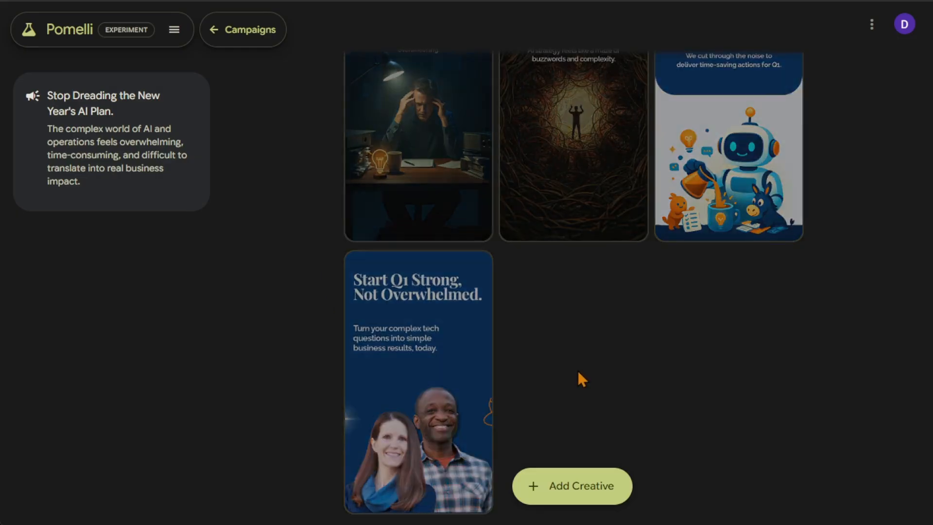
{"action": "scroll", "coordinate": [583, 376], "scroll_direction": "down", "scroll_amount": 2}
{"action": "scroll", "coordinate": [581, 372], "scroll_direction": "up", "scroll_amount": 6}
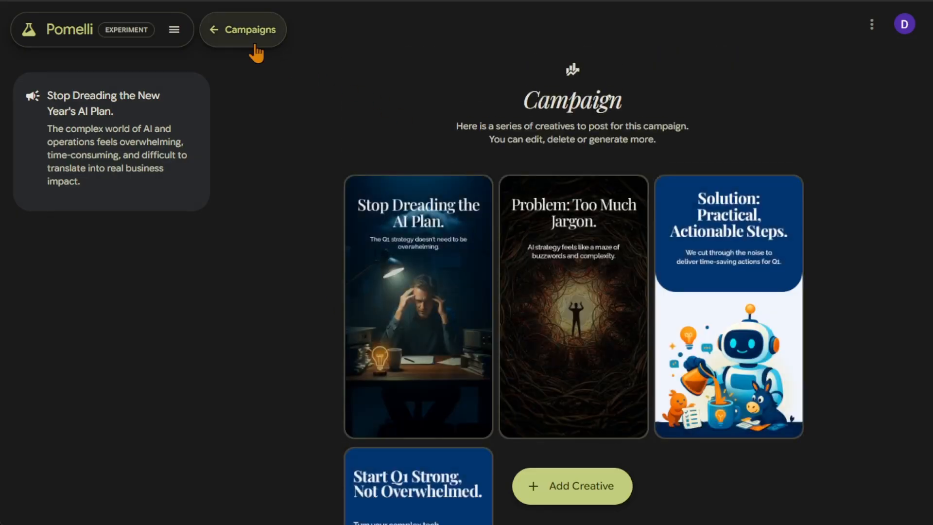
{"action": "left_click", "coordinate": [226, 31]}
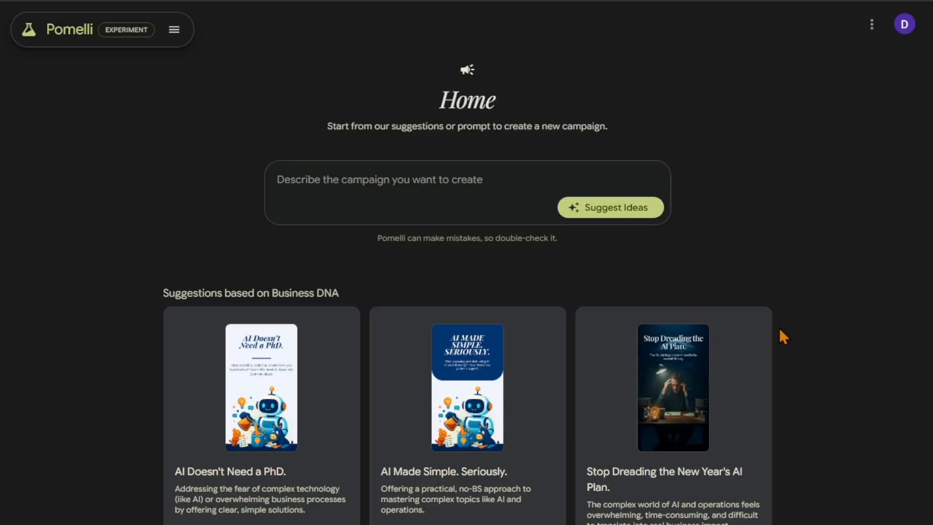
{"action": "mouse_move", "coordinate": [772, 325]}
{"action": "scroll", "coordinate": [857, 233], "scroll_direction": "down", "scroll_amount": 2}
{"action": "scroll", "coordinate": [851, 252], "scroll_direction": "up", "scroll_amount": 2}
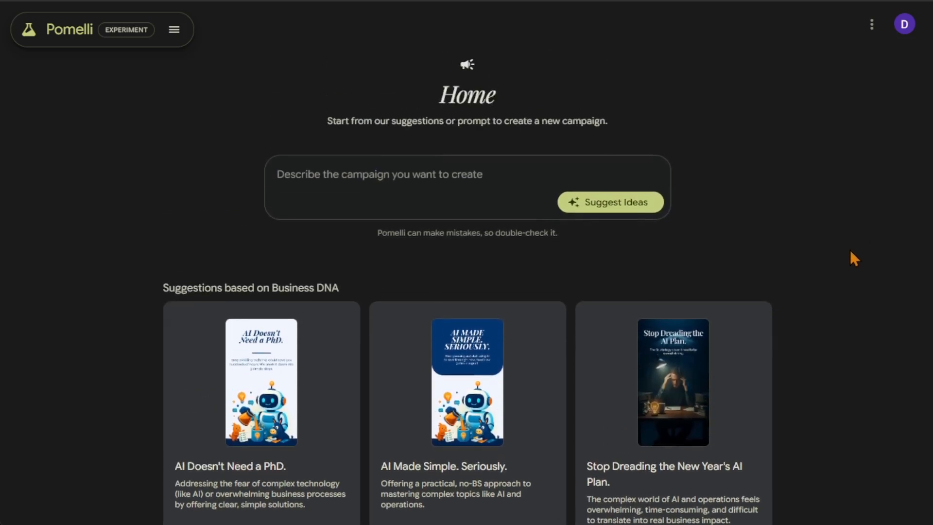